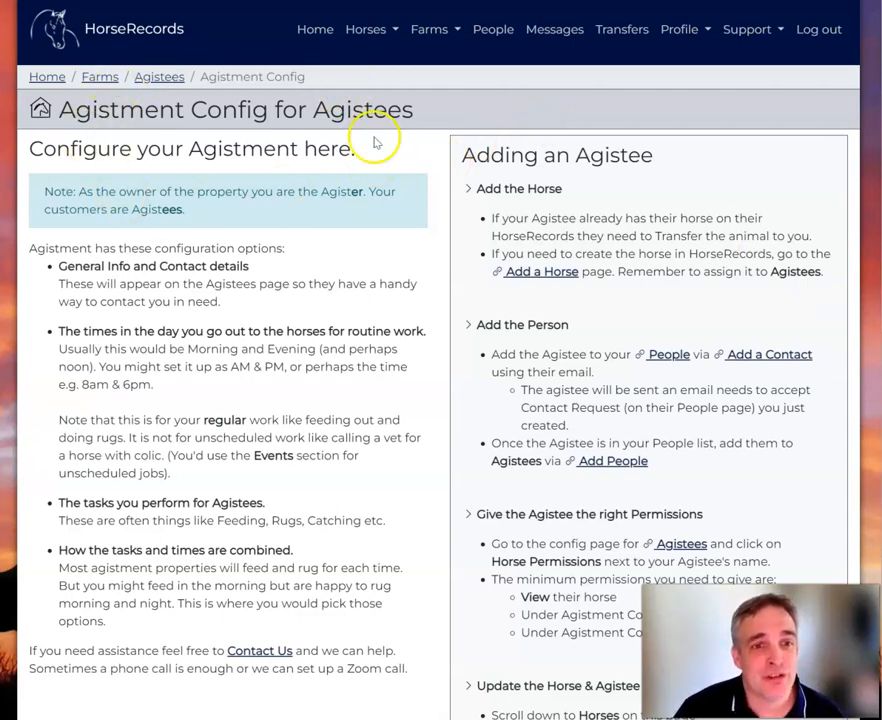
Read the Adding an Agistee guide and its owner-versus-customer note, then open the Add a Horse form.
{"action": "scroll", "coordinate": [659, 163], "scroll_direction": "down", "scroll_amount": 4}
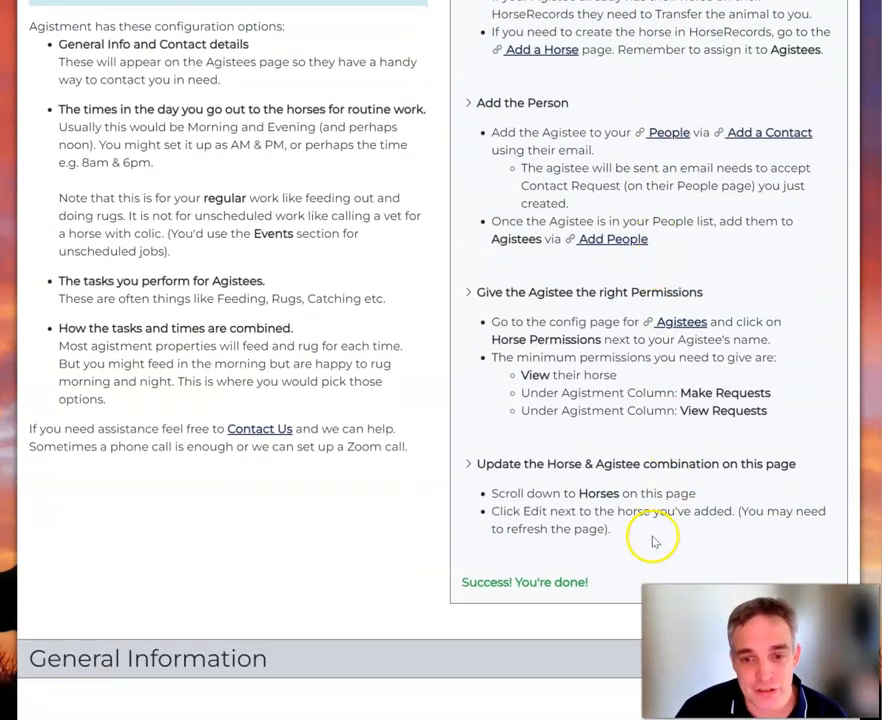
{"action": "scroll", "coordinate": [652, 540], "scroll_direction": "up", "scroll_amount": 4}
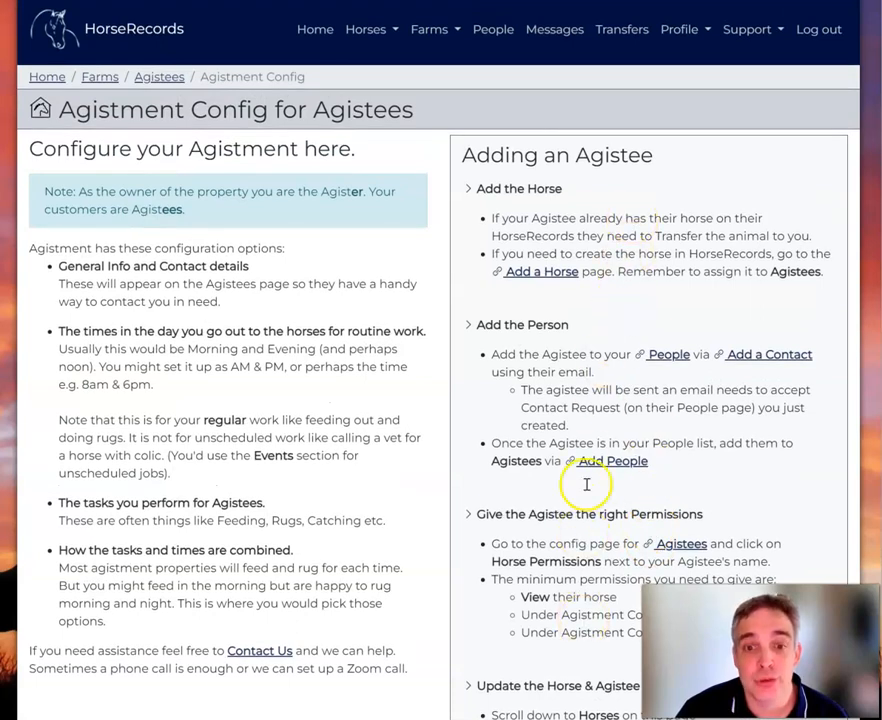
{"action": "double_click", "coordinate": [650, 156]}
{"action": "left_click", "coordinate": [632, 232]}
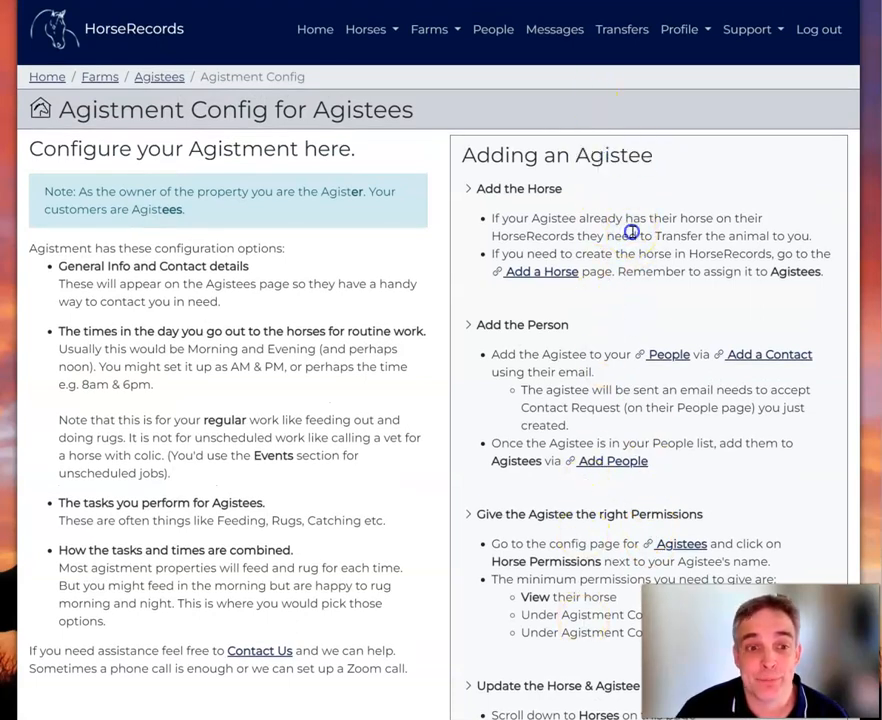
{"action": "left_click_drag", "start_coordinate": [191, 209], "coordinate": [44, 190]}
{"action": "left_click", "coordinate": [243, 193]}
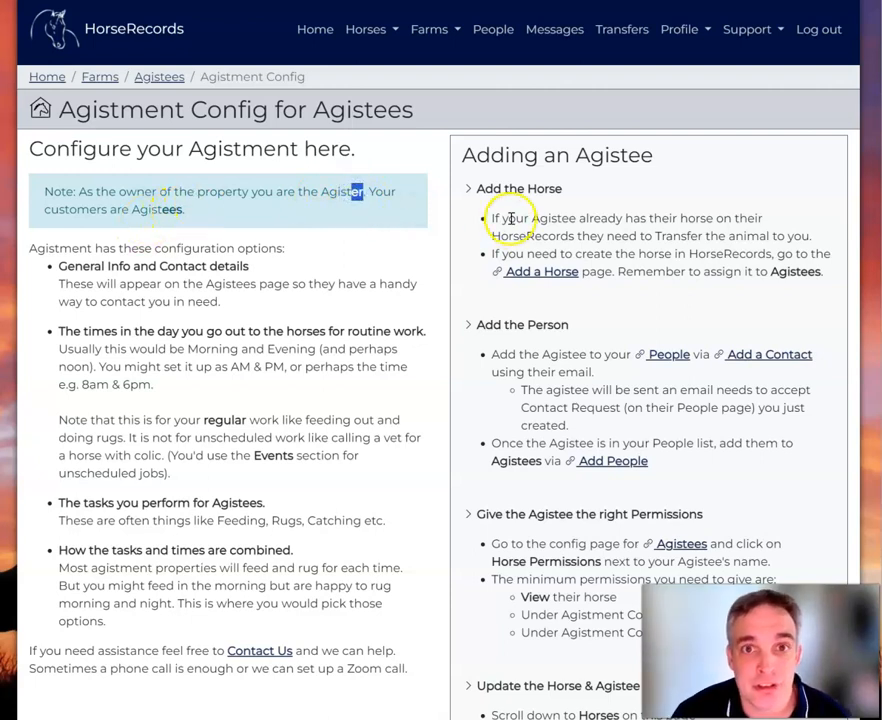
{"action": "left_click", "coordinate": [472, 220]}
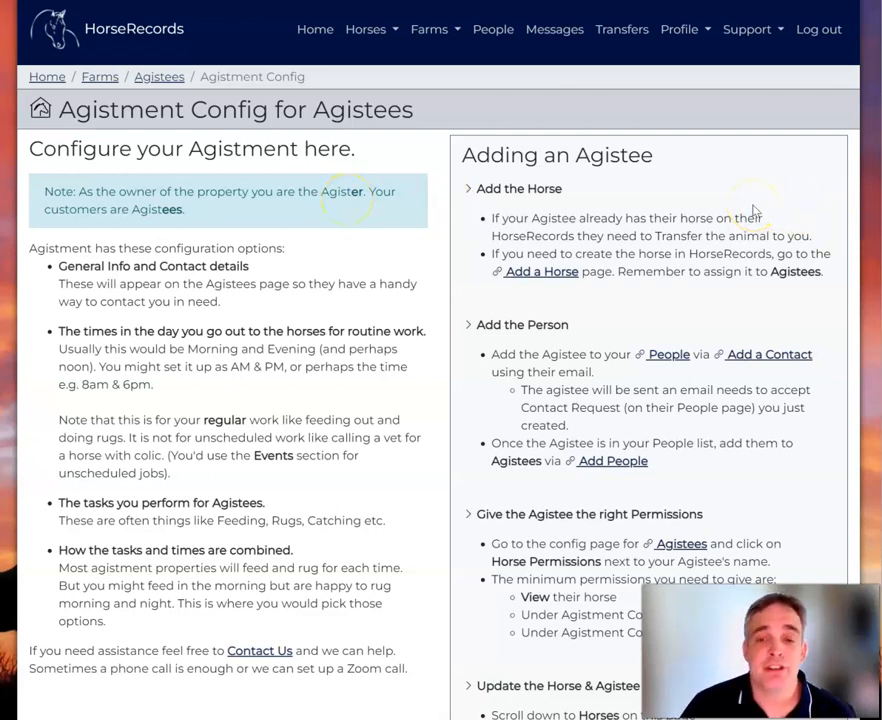
{"action": "left_click", "coordinate": [537, 272]}
Enter 'Wonder Woman' as the new horse's name.
{"action": "left_click", "coordinate": [68, 163]}
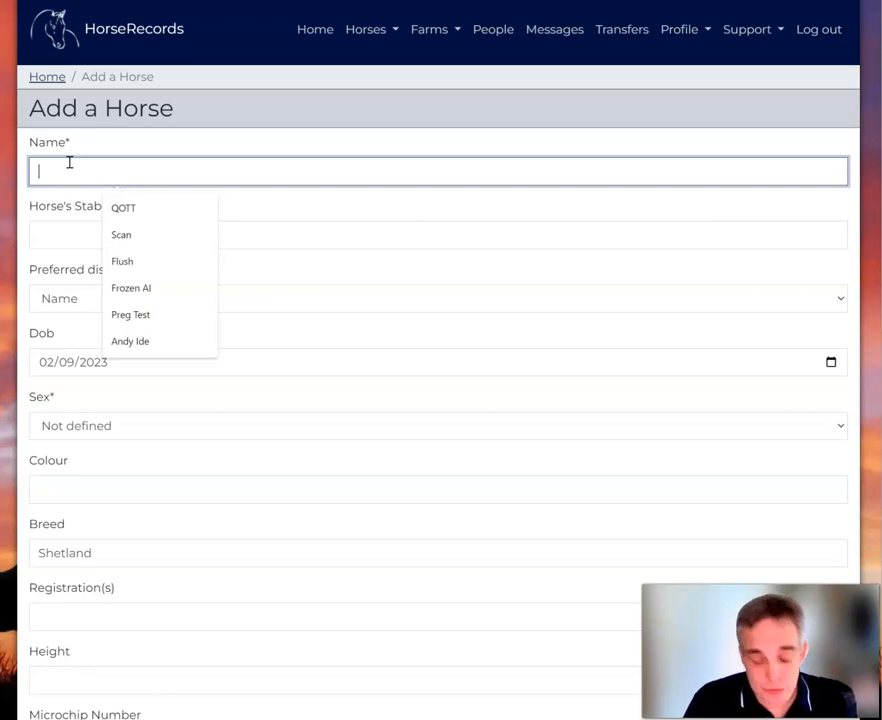
{"action": "type", "text": "Wom"}
{"action": "key", "text": "BackSpace"}
{"action": "type", "text": "d"}
{"action": "key", "text": "BackSpace"}
{"action": "type", "text": "nder Woman"}
{"action": "key", "text": "Tab"}
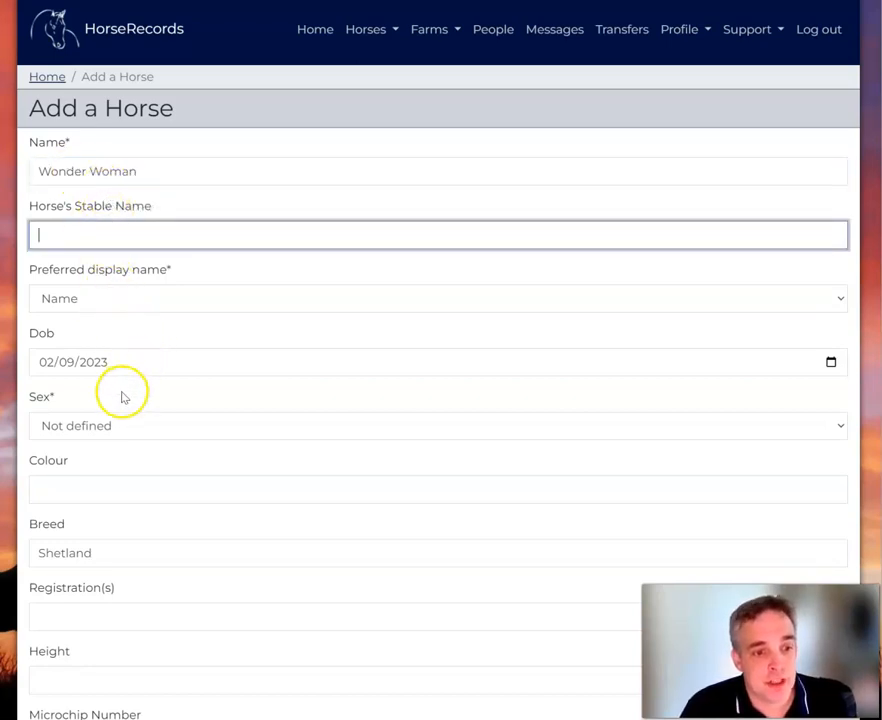
Set the horse's sex to Mare and stud to Agistees, then save it.
{"action": "left_click", "coordinate": [120, 429]}
{"action": "left_click", "coordinate": [112, 477]}
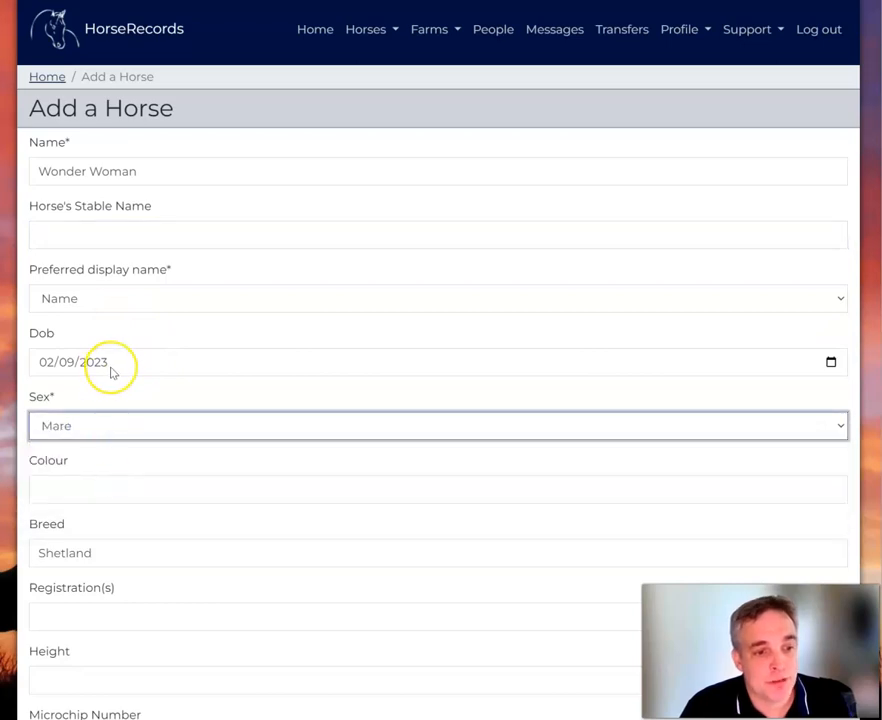
{"action": "scroll", "coordinate": [112, 372], "scroll_direction": "down", "scroll_amount": 2}
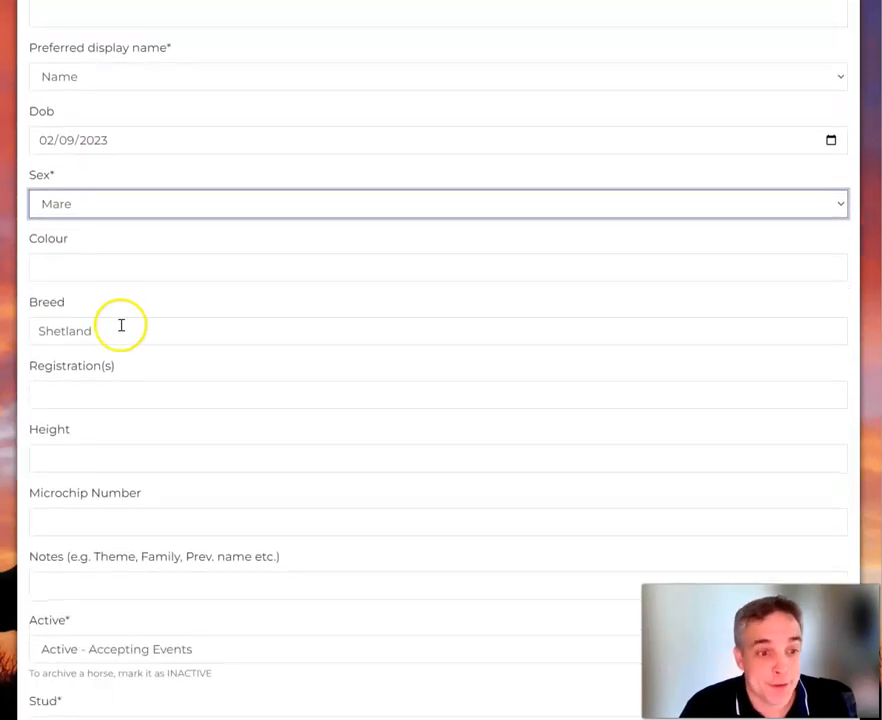
{"action": "scroll", "coordinate": [118, 332], "scroll_direction": "down", "scroll_amount": 3}
{"action": "left_click", "coordinate": [133, 481]}
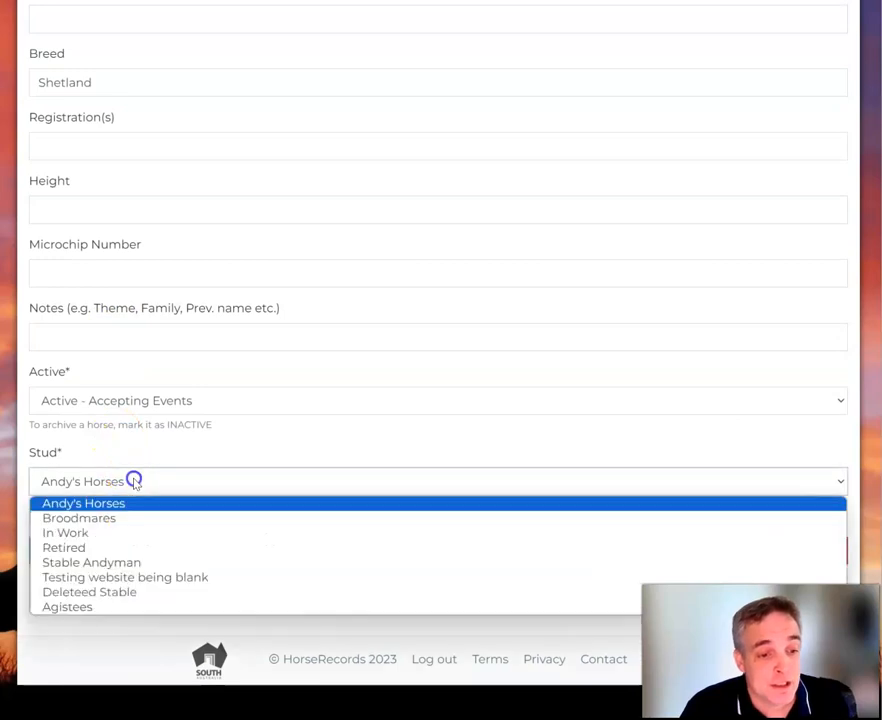
{"action": "left_click", "coordinate": [107, 607]}
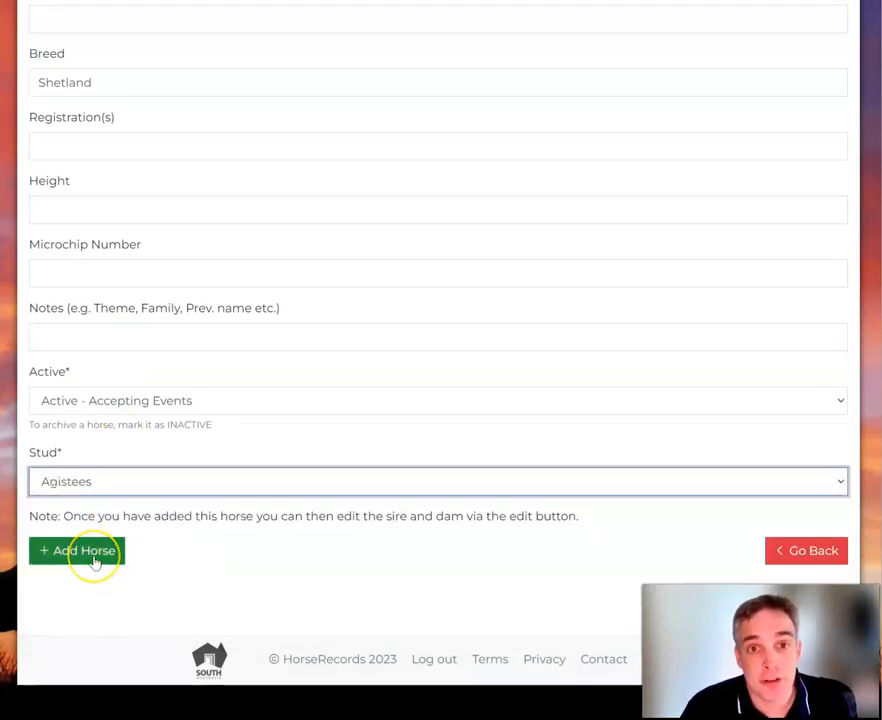
{"action": "left_click", "coordinate": [95, 559]}
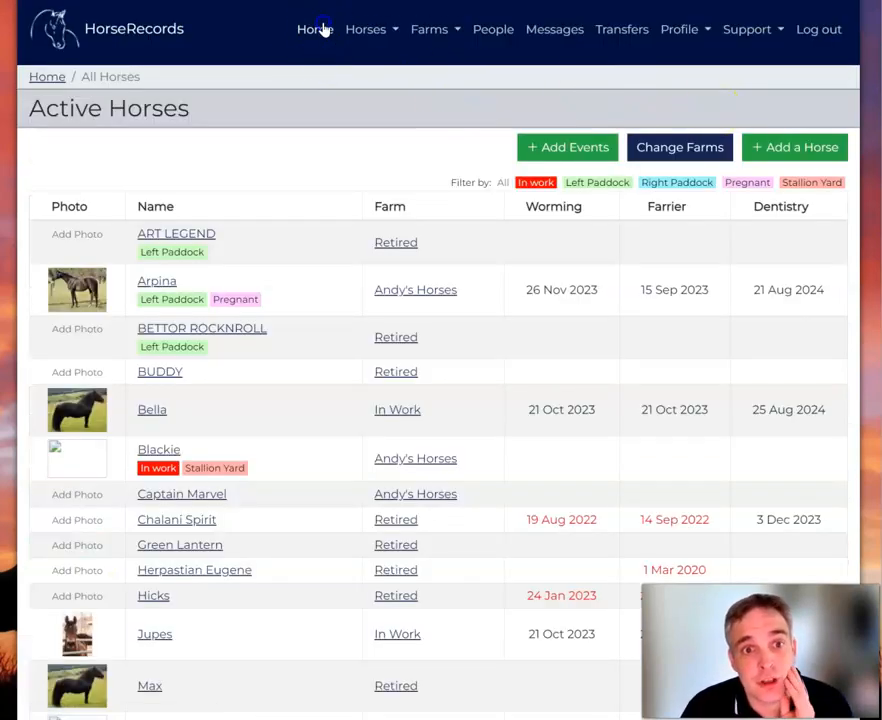
Return home and reach the Add a Horse form via Agistment Config.
{"action": "left_click", "coordinate": [311, 28]}
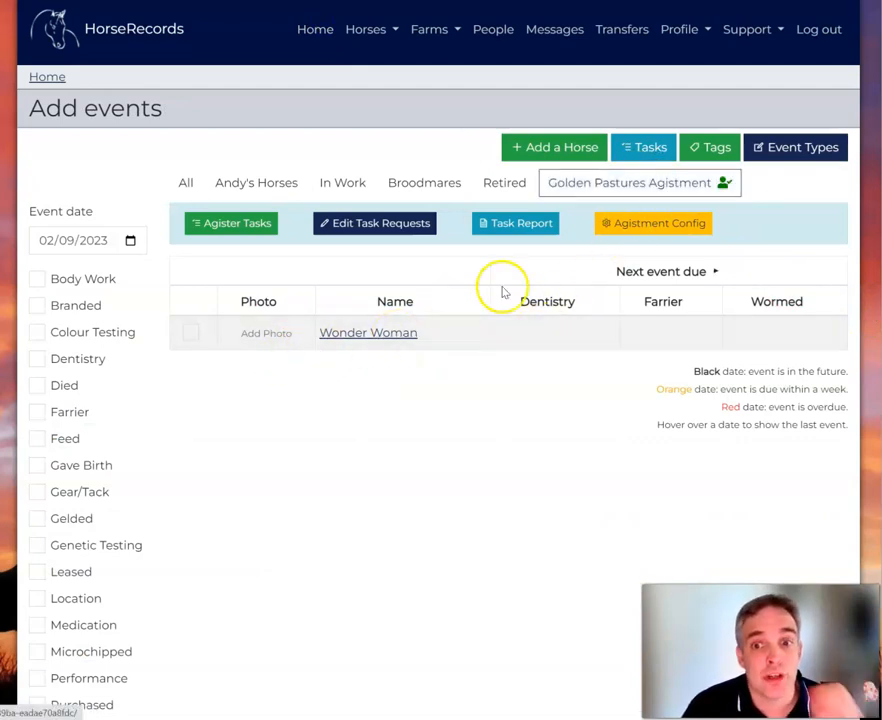
{"action": "left_click", "coordinate": [634, 220]}
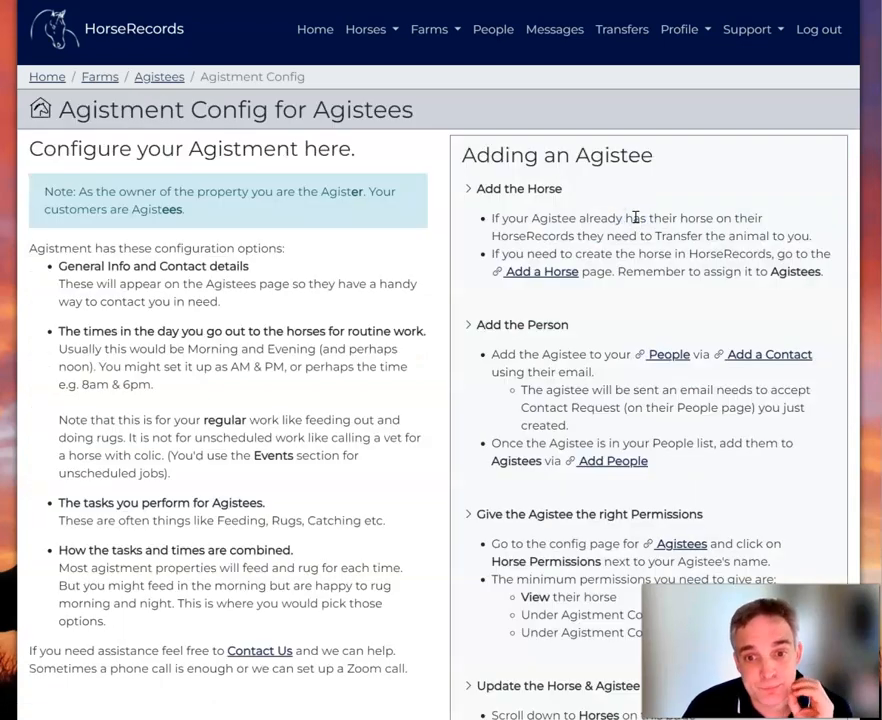
{"action": "left_click", "coordinate": [566, 272]}
Add Batman as a Stallion on the Agistees stud.
{"action": "left_click", "coordinate": [214, 172]}
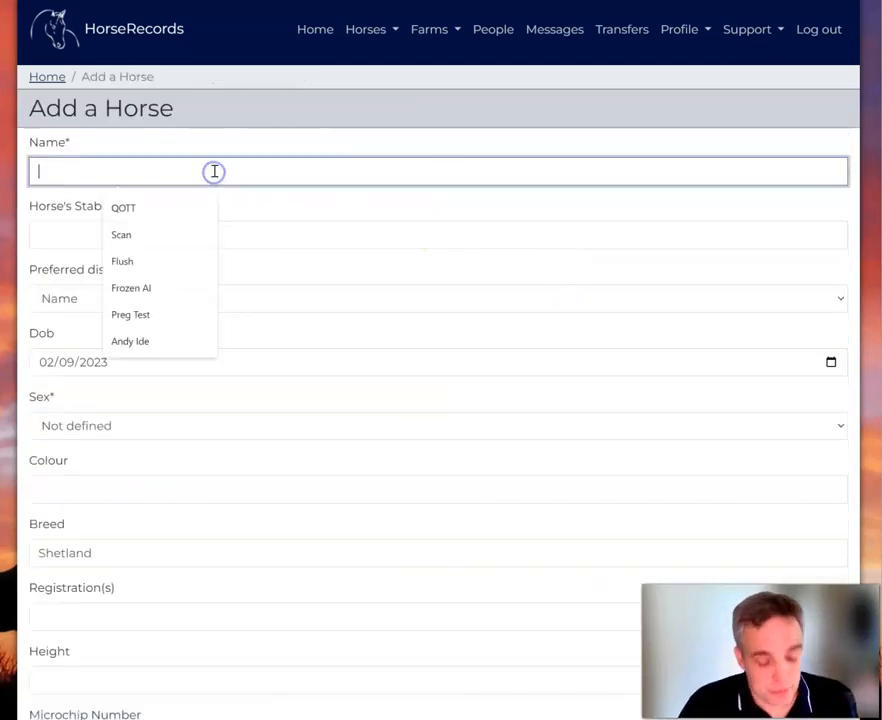
{"action": "type", "text": "Batman"}
{"action": "key", "text": "Tab"}
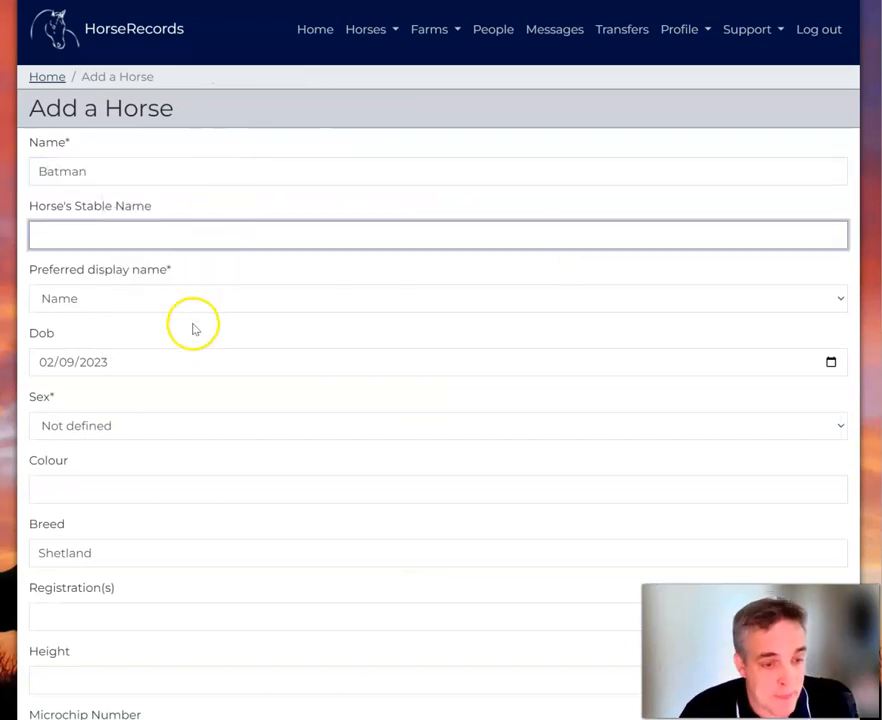
{"action": "scroll", "coordinate": [130, 370], "scroll_direction": "down", "scroll_amount": 1}
{"action": "left_click", "coordinate": [137, 352]}
{"action": "left_click", "coordinate": [139, 389]}
{"action": "scroll", "coordinate": [138, 392], "scroll_direction": "down", "scroll_amount": 5}
{"action": "left_click", "coordinate": [90, 484]}
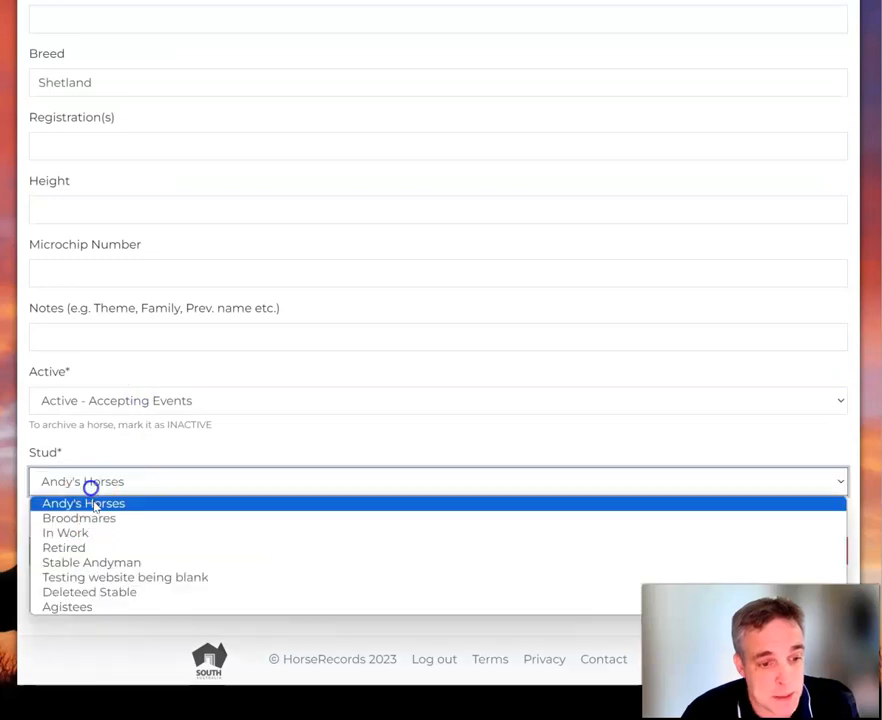
{"action": "left_click", "coordinate": [98, 607]}
{"action": "left_click", "coordinate": [99, 553]}
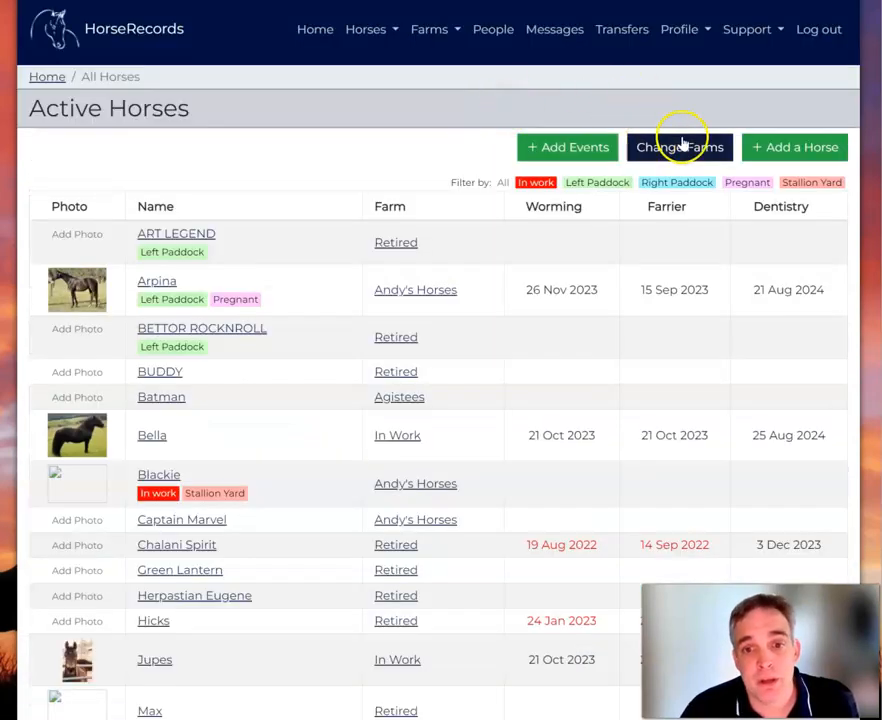
Add Captain Marvel as a Mare on the Agistees stud.
{"action": "left_click", "coordinate": [770, 147]}
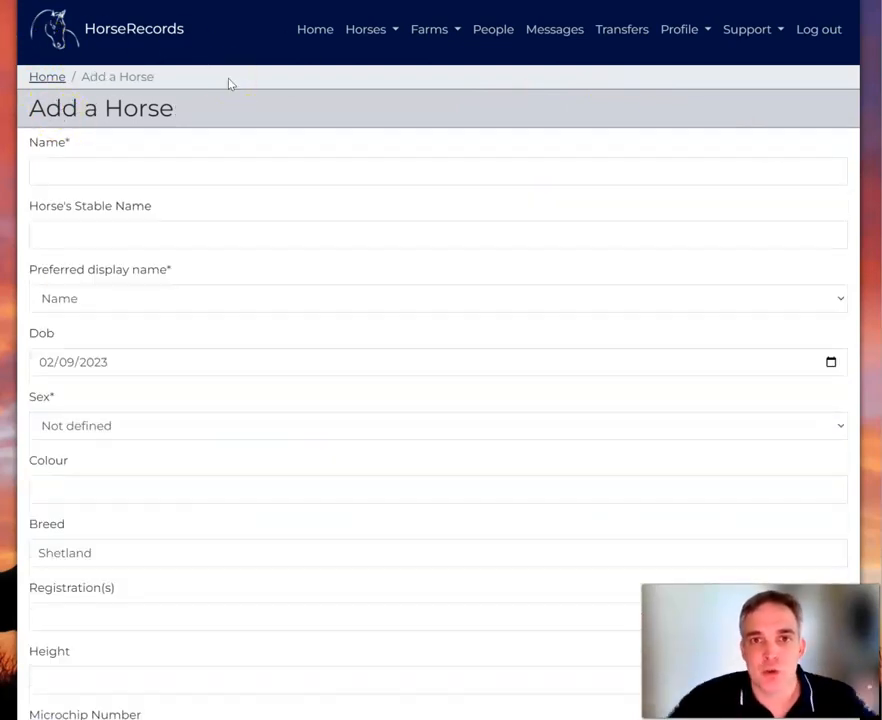
{"action": "left_click", "coordinate": [103, 175]}
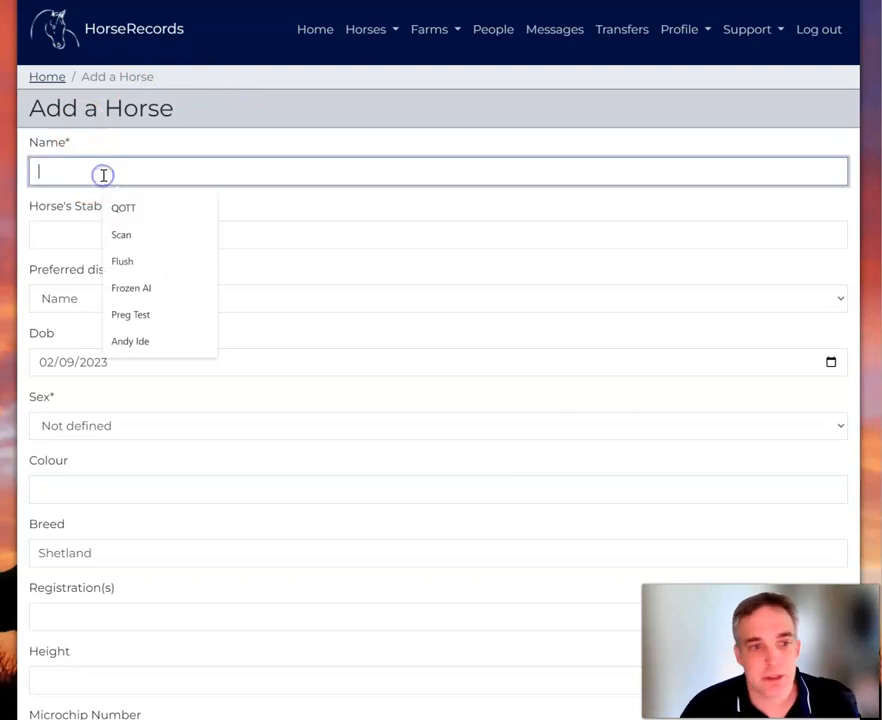
{"action": "type", "text": "Captain Ma"}
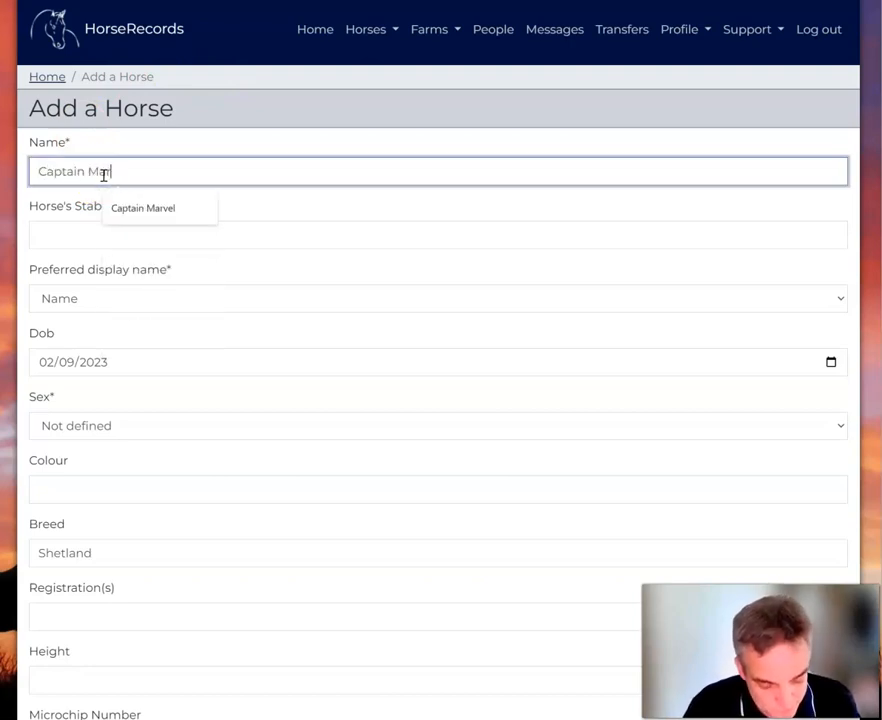
{"action": "type", "text": "rvel"}
{"action": "key", "text": "Tab"}
{"action": "scroll", "coordinate": [60, 240], "scroll_direction": "down", "scroll_amount": 1}
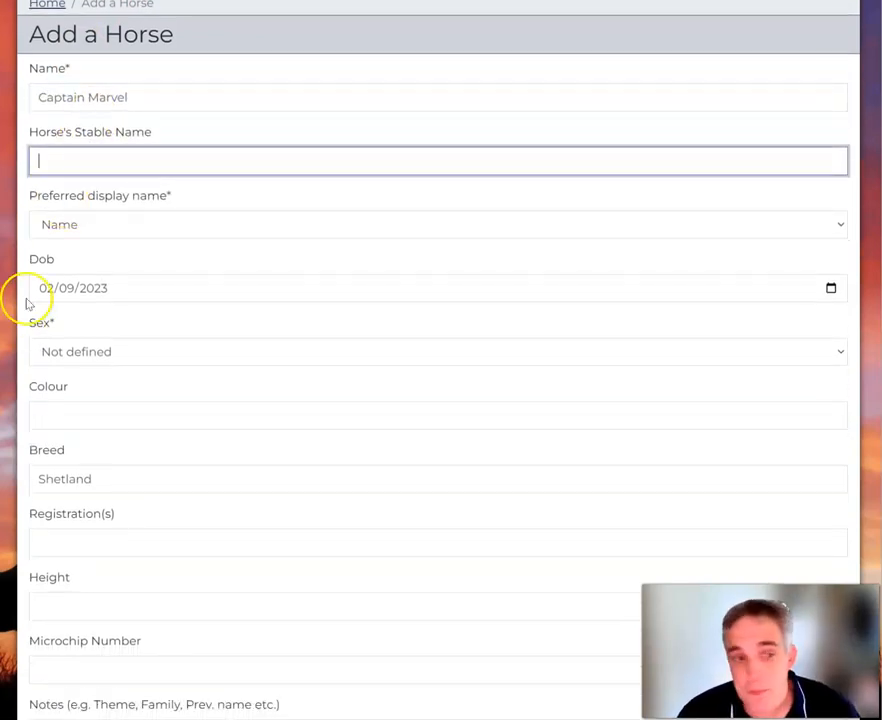
{"action": "left_click", "coordinate": [53, 352]}
{"action": "left_click", "coordinate": [73, 402]}
{"action": "scroll", "coordinate": [73, 400], "scroll_direction": "down", "scroll_amount": 5}
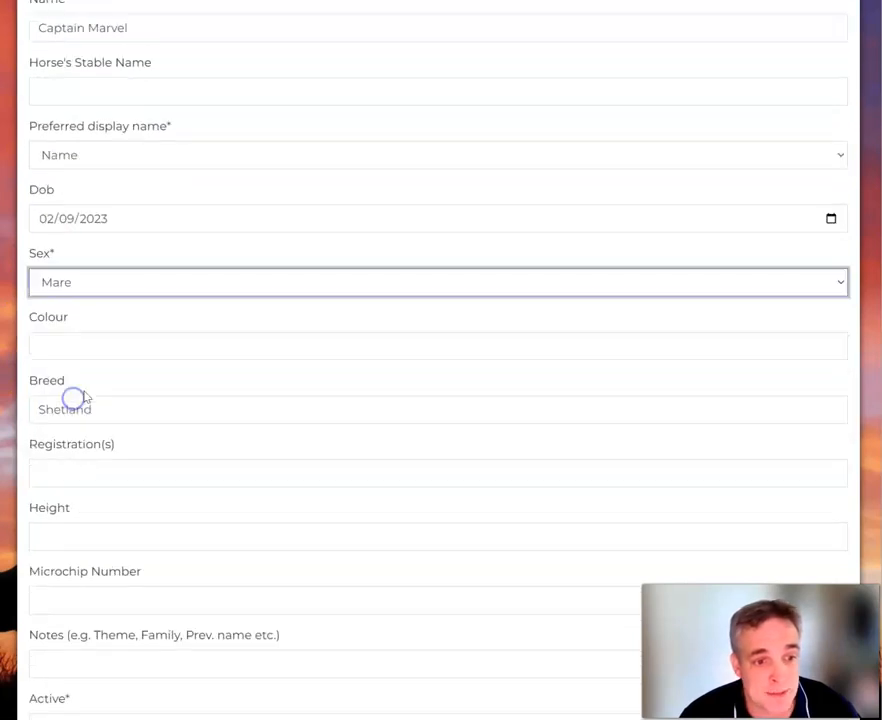
{"action": "left_click", "coordinate": [106, 552]}
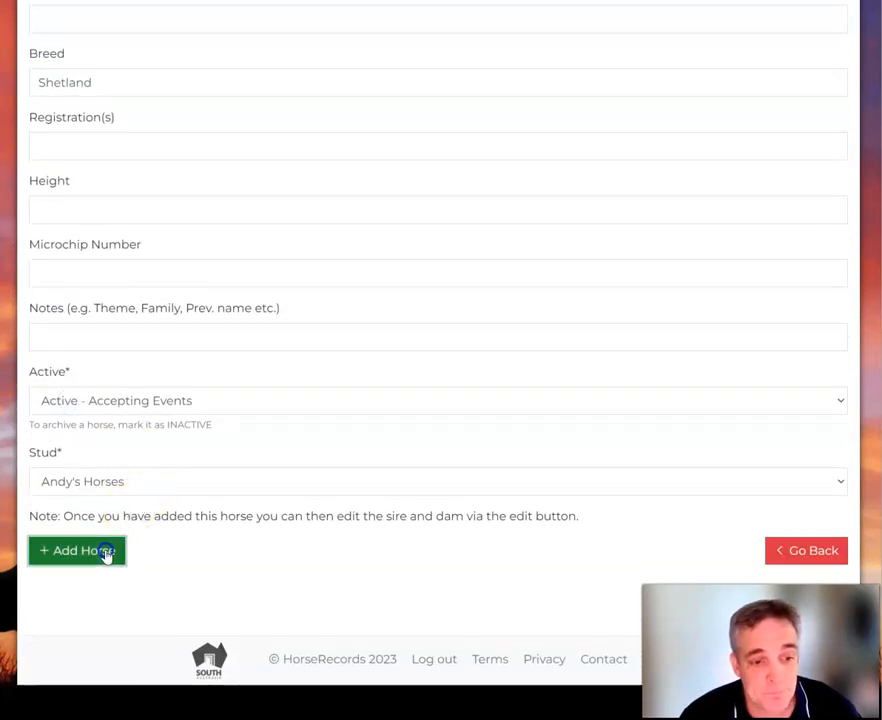
{"action": "left_click", "coordinate": [134, 481]}
{"action": "left_click", "coordinate": [101, 603]}
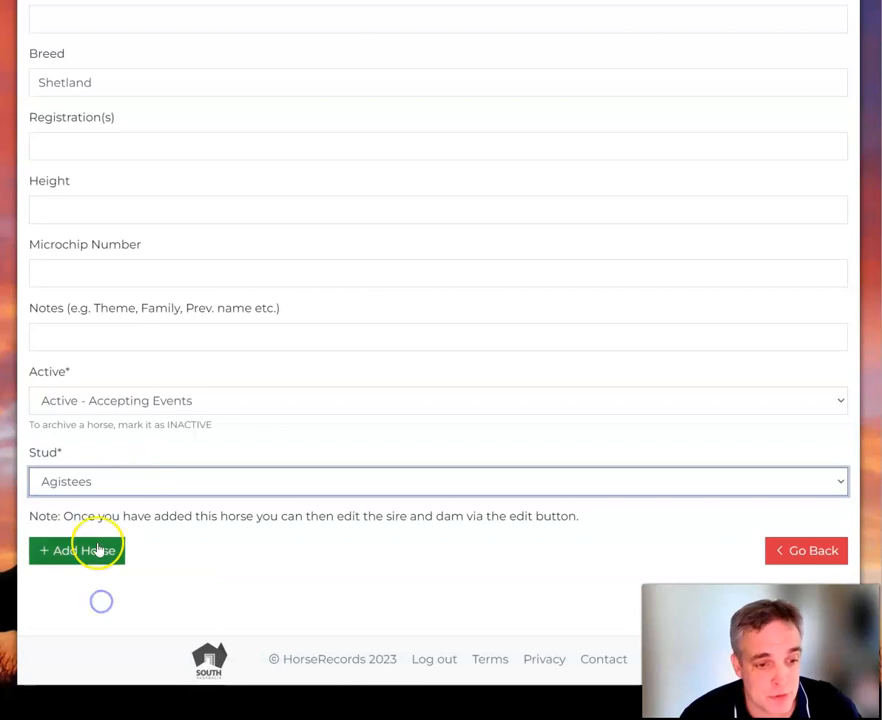
{"action": "left_click", "coordinate": [98, 550]}
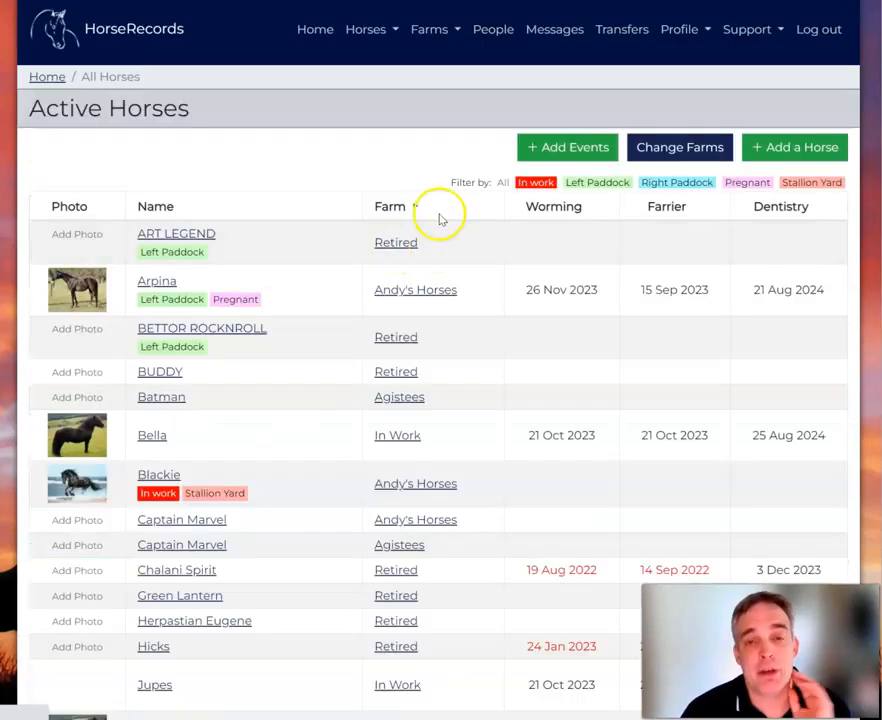
On the Change Horse Farms page, switch Max from In Work to Agistees.
{"action": "left_click", "coordinate": [437, 31]}
{"action": "left_click", "coordinate": [380, 30]}
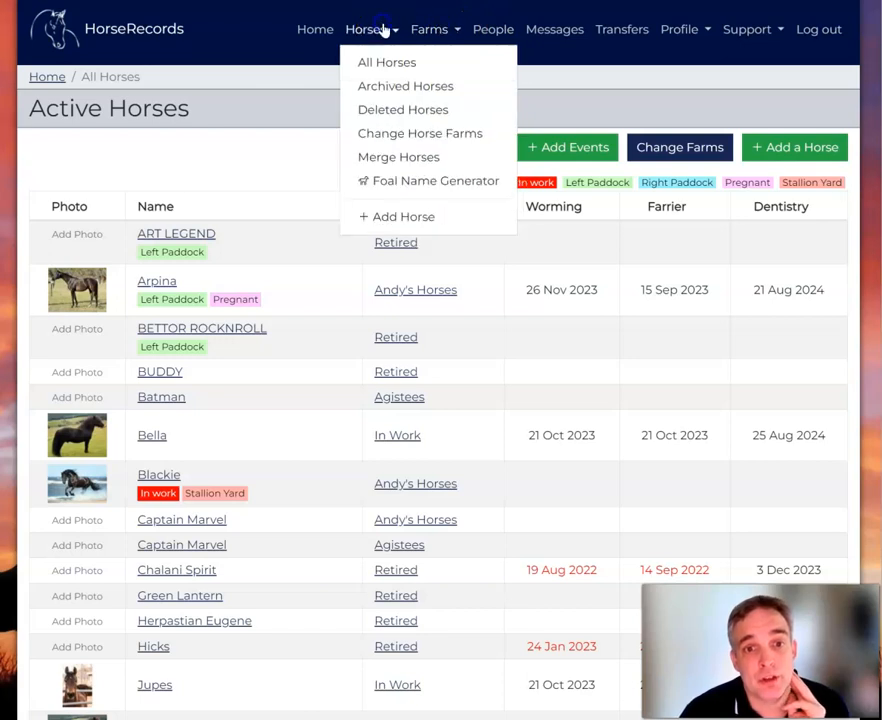
{"action": "left_click", "coordinate": [411, 140]}
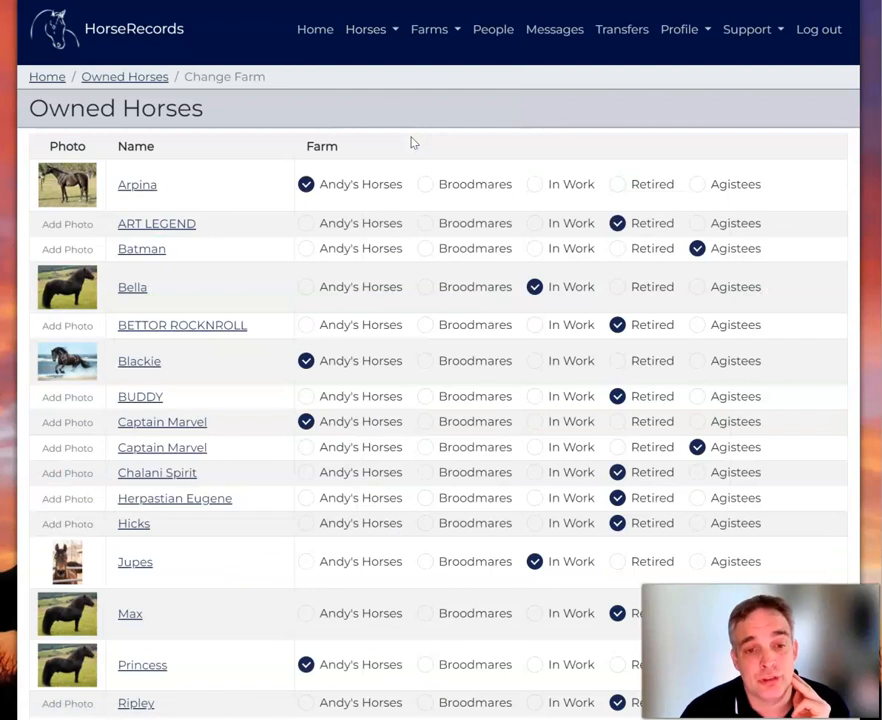
{"action": "scroll", "coordinate": [467, 268], "scroll_direction": "down", "scroll_amount": 5}
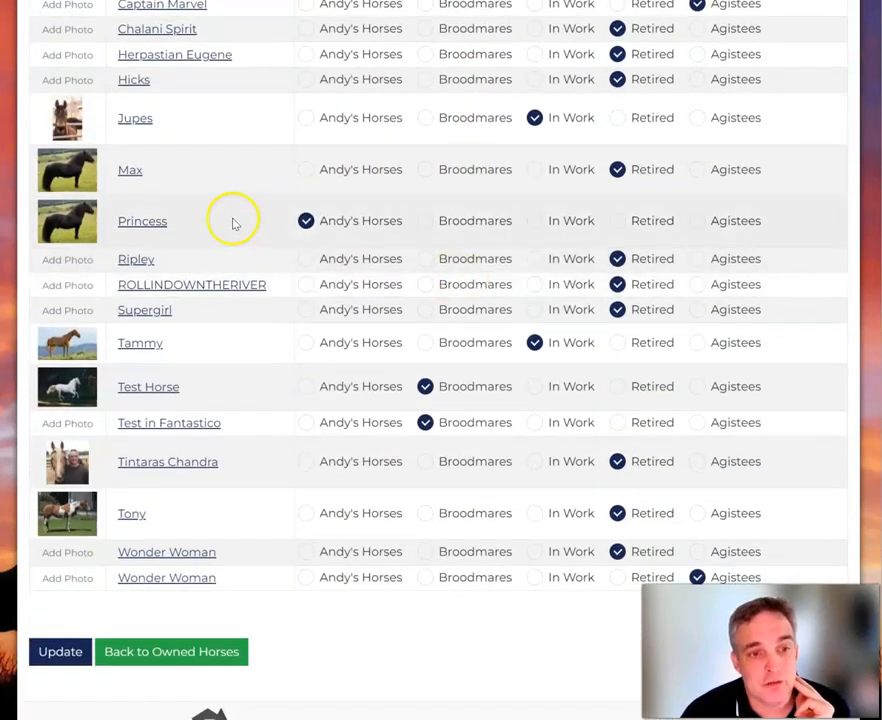
{"action": "left_click", "coordinate": [652, 169]}
{"action": "left_click", "coordinate": [698, 169]}
{"action": "left_click", "coordinate": [632, 167]}
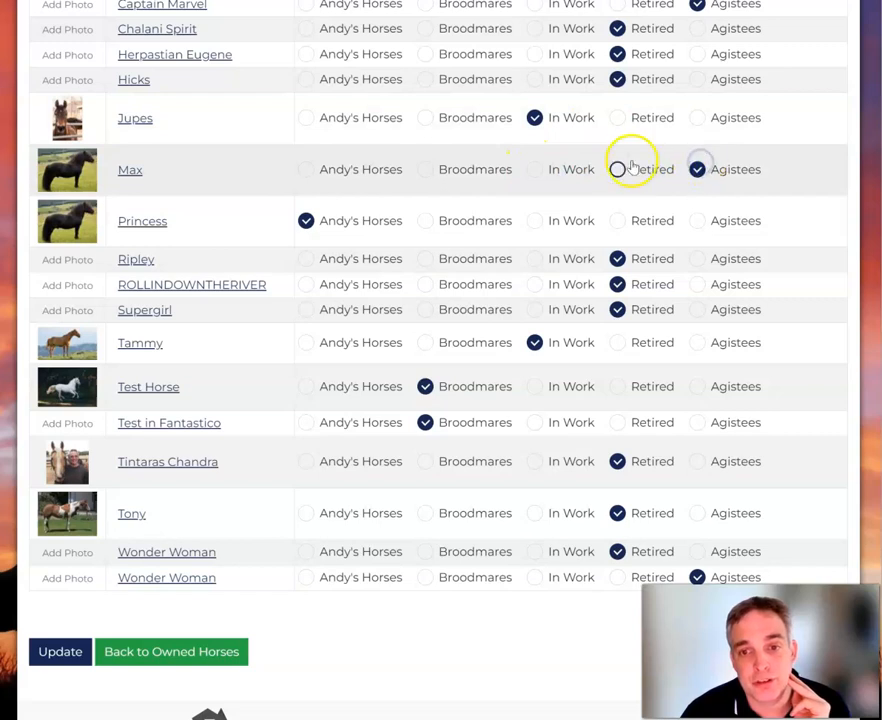
Save the farm change with Update and return to the home page.
{"action": "scroll", "coordinate": [264, 551], "scroll_direction": "down", "scroll_amount": 1}
{"action": "left_click", "coordinate": [73, 587]}
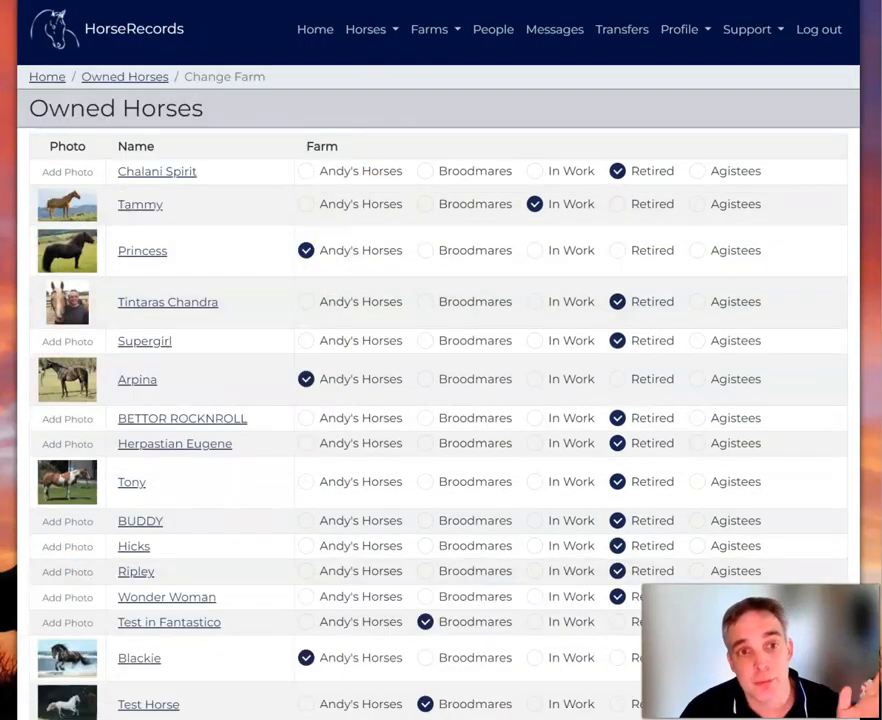
{"action": "left_click", "coordinate": [311, 29]}
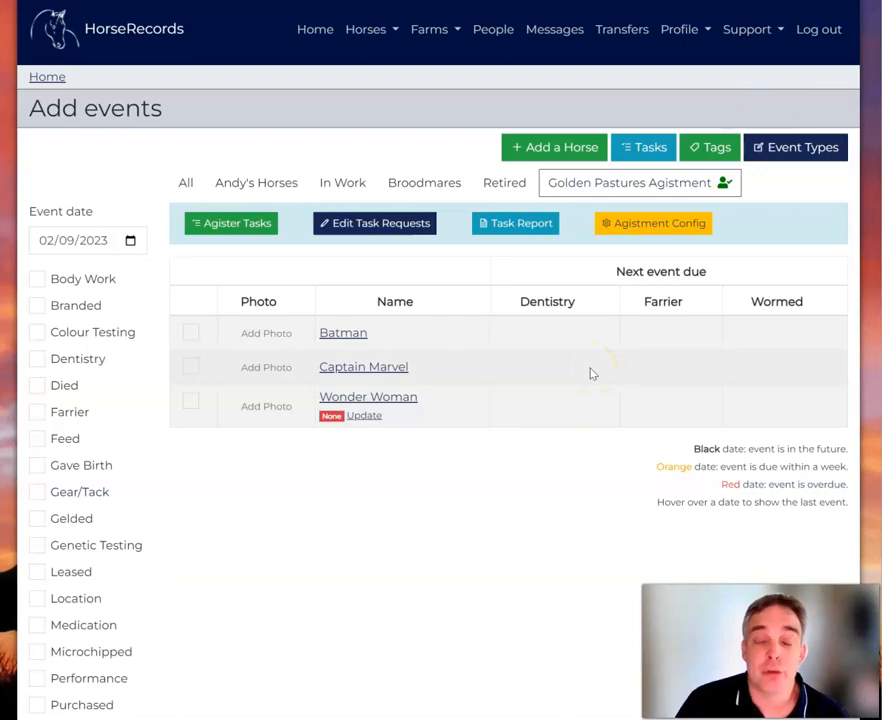
Open Agistment Config and scroll through the agistee setup steps.
{"action": "left_click", "coordinate": [636, 227]}
{"action": "scroll", "coordinate": [636, 227], "scroll_direction": "down", "scroll_amount": 12}
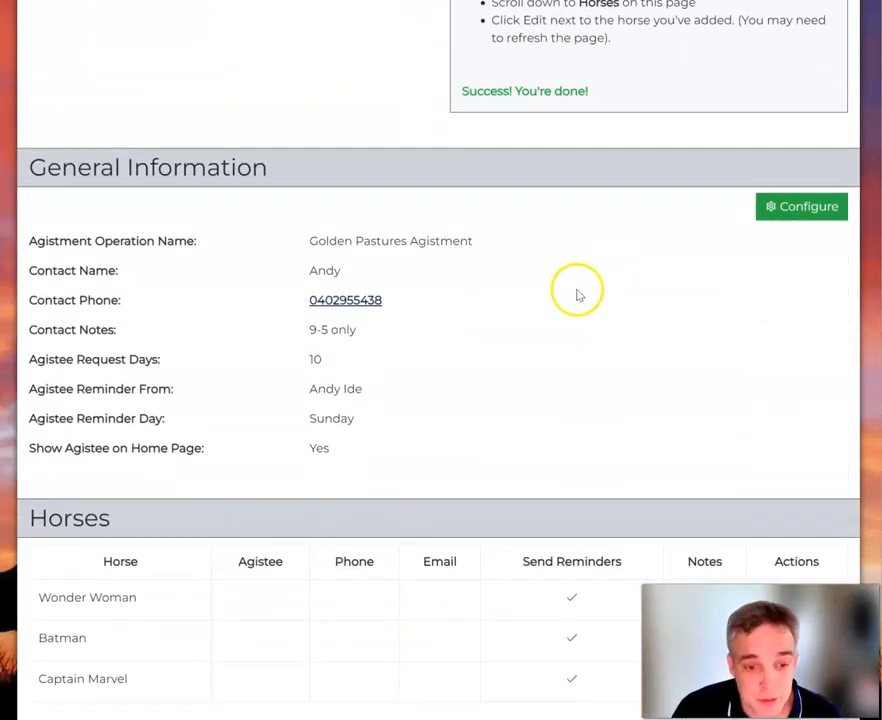
{"action": "scroll", "coordinate": [483, 324], "scroll_direction": "down", "scroll_amount": 4}
{"action": "scroll", "coordinate": [483, 324], "scroll_direction": "up", "scroll_amount": 6}
{"action": "scroll", "coordinate": [483, 324], "scroll_direction": "up", "scroll_amount": 2}
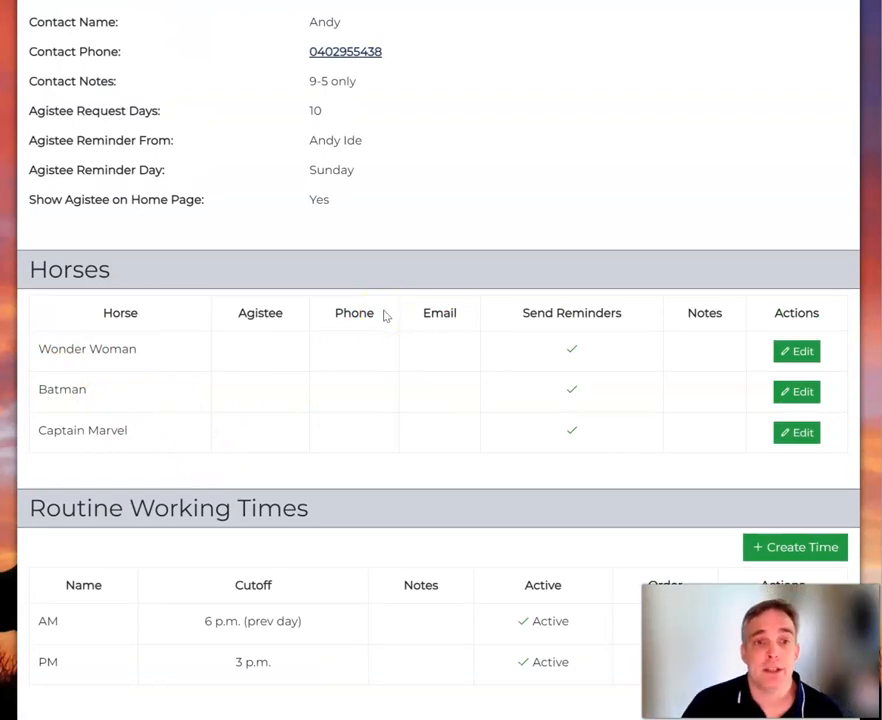
{"action": "scroll", "coordinate": [385, 316], "scroll_direction": "up", "scroll_amount": 1}
{"action": "scroll", "coordinate": [385, 316], "scroll_direction": "down", "scroll_amount": 1}
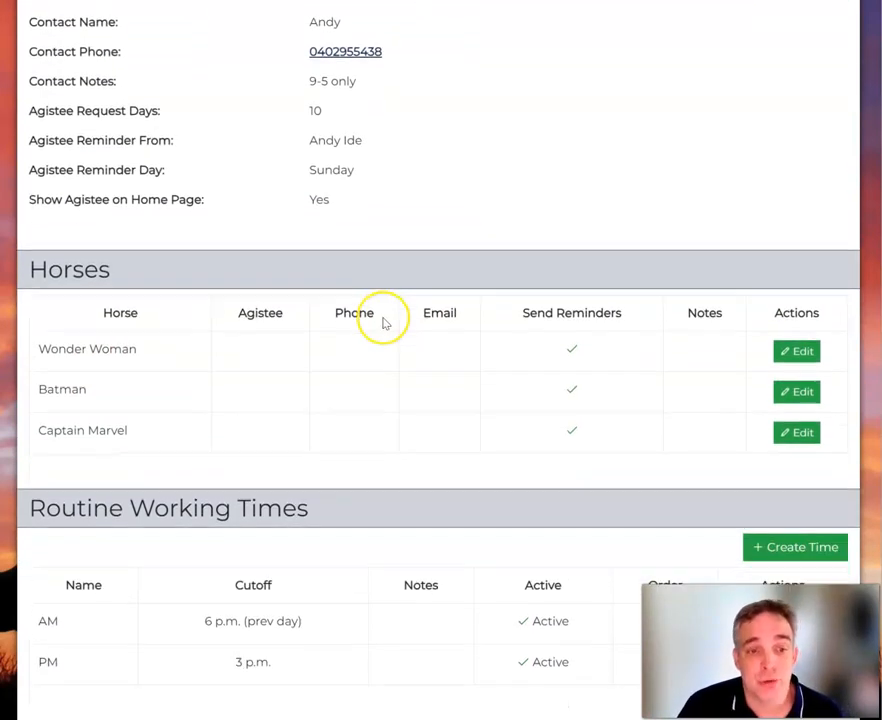
Check Wonder Woman's Agistee dropdown without changing it, then go back.
{"action": "left_click", "coordinate": [803, 351]}
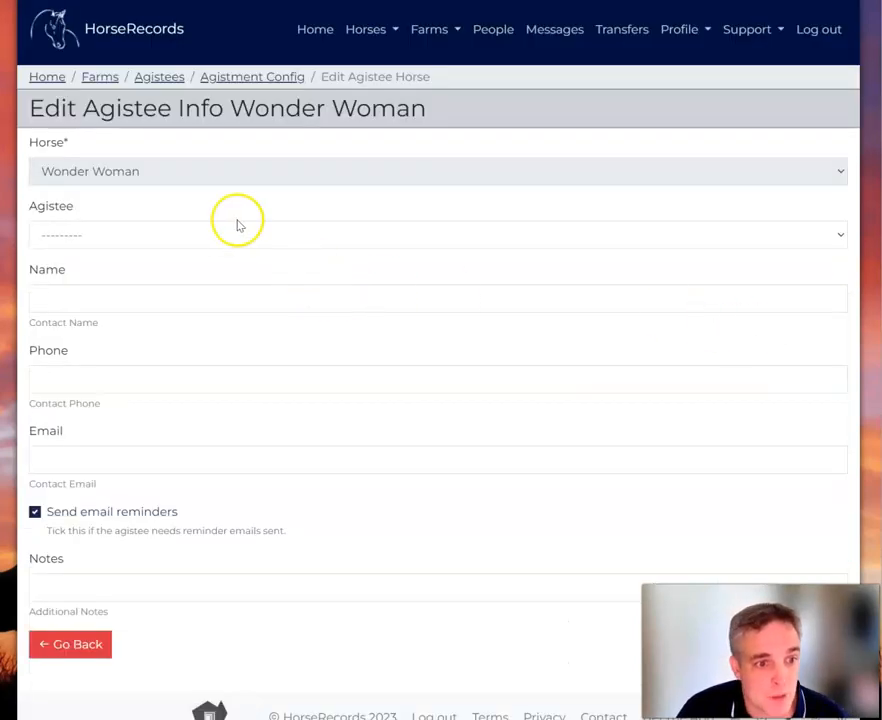
{"action": "left_click", "coordinate": [248, 234]}
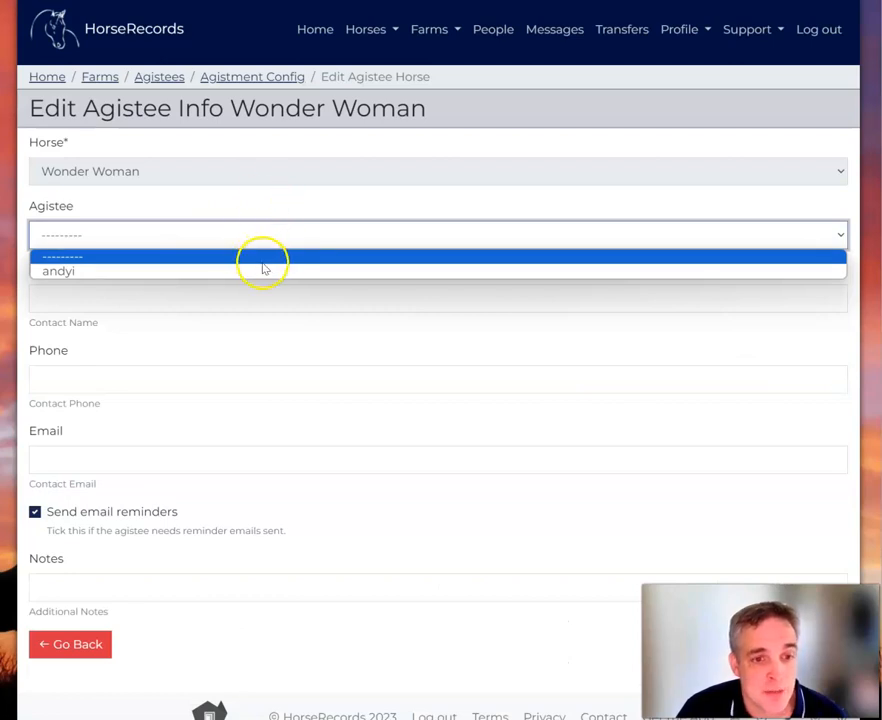
{"action": "left_click", "coordinate": [268, 205]}
{"action": "scroll", "coordinate": [391, 399], "scroll_direction": "down", "scroll_amount": 1}
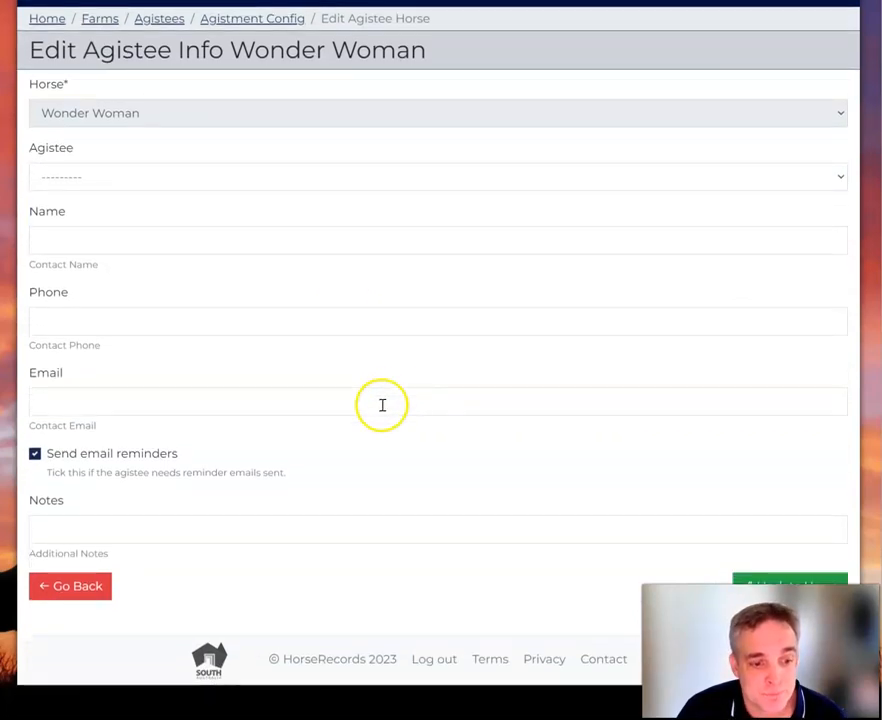
{"action": "left_click", "coordinate": [60, 591]}
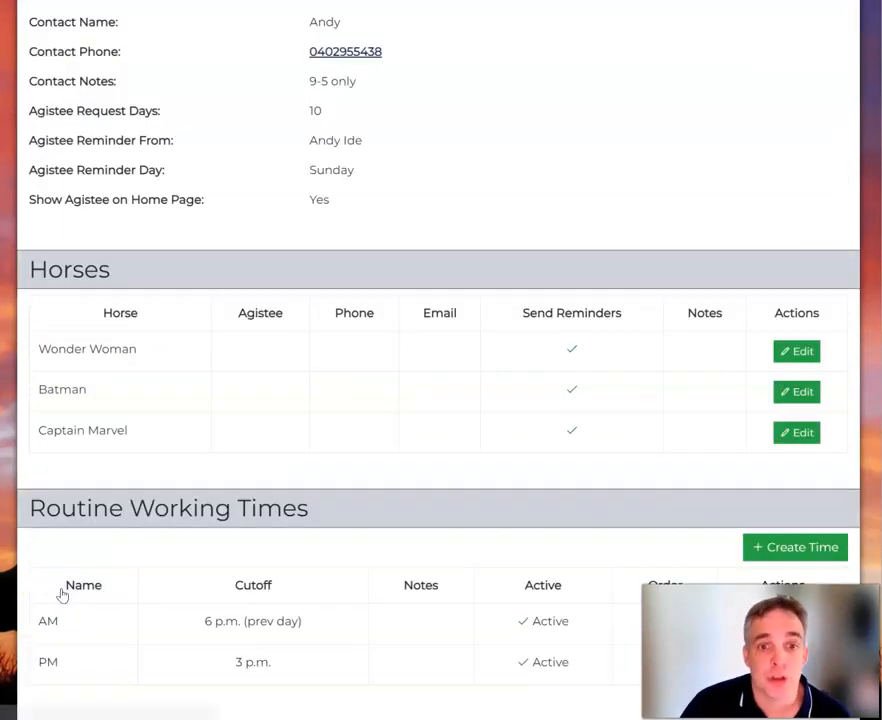
{"action": "scroll", "coordinate": [535, 469], "scroll_direction": "up", "scroll_amount": 10}
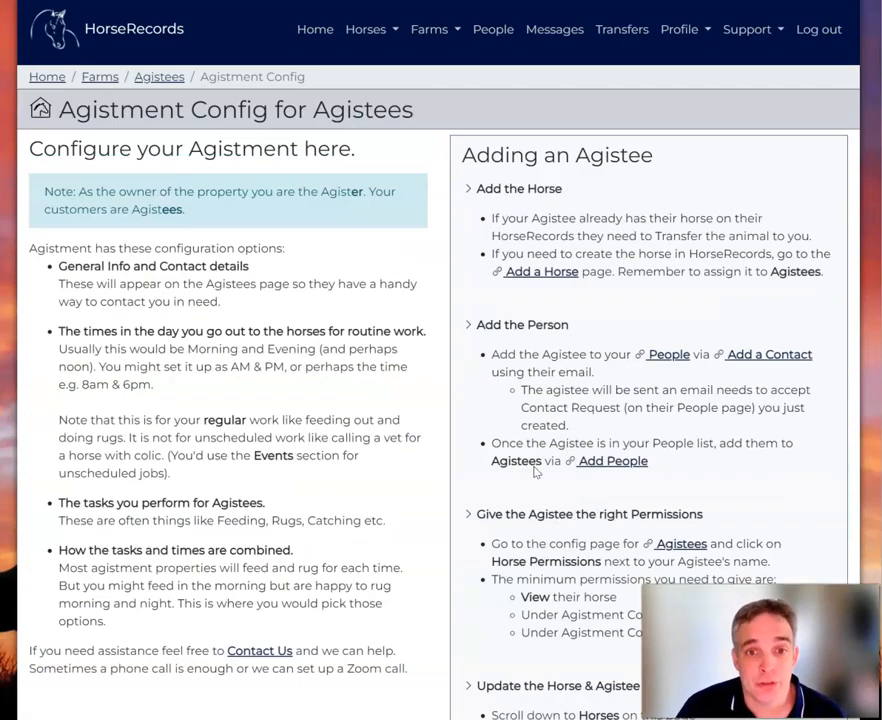
Go to the People page and start adding a new contact.
{"action": "left_click", "coordinate": [482, 29]}
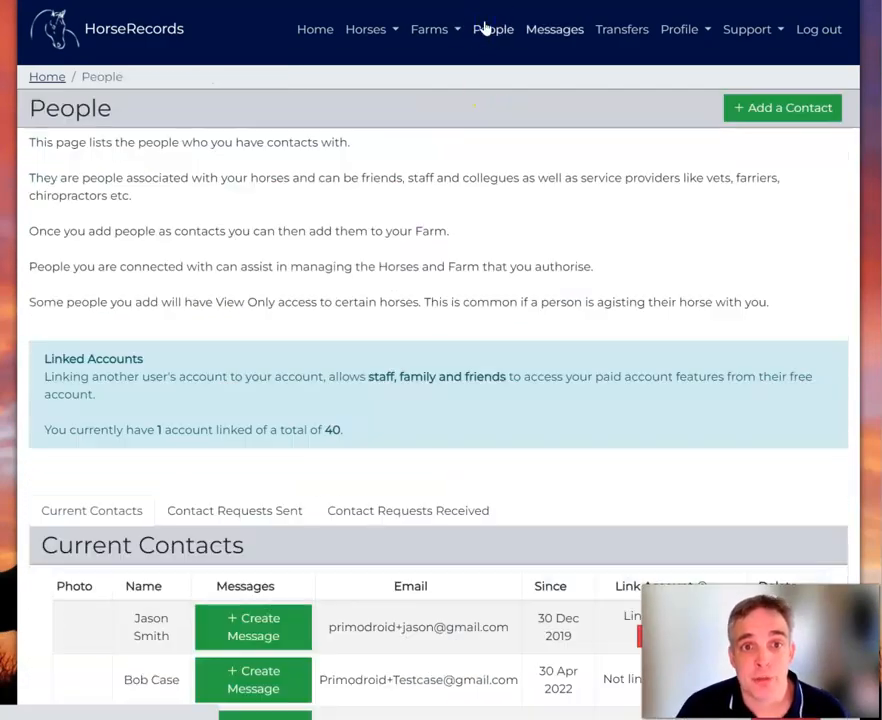
{"action": "scroll", "coordinate": [390, 230], "scroll_direction": "down", "scroll_amount": 3}
{"action": "scroll", "coordinate": [380, 248], "scroll_direction": "up", "scroll_amount": 3}
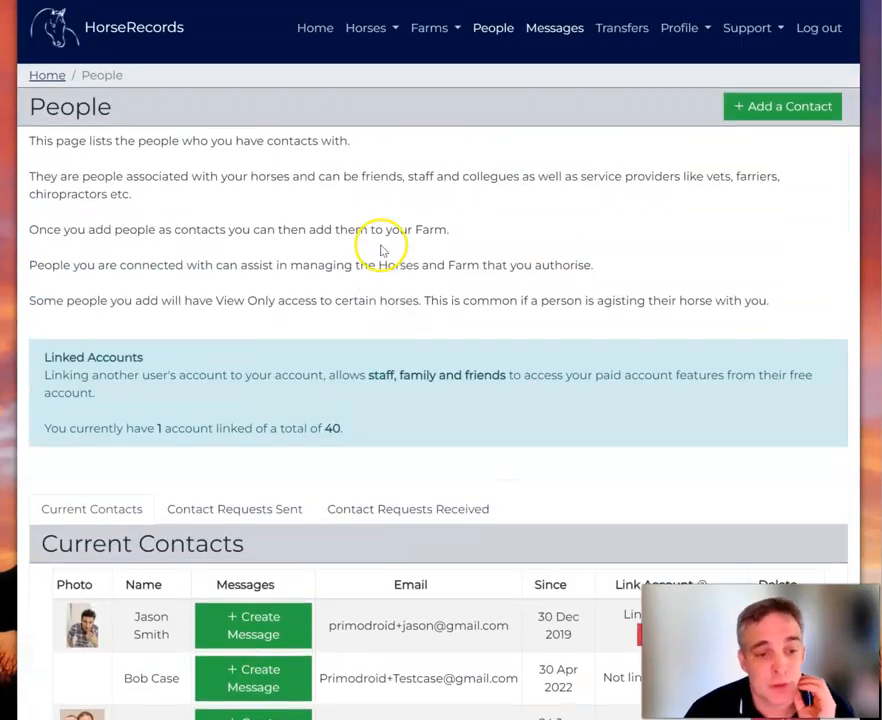
{"action": "left_click", "coordinate": [786, 108]}
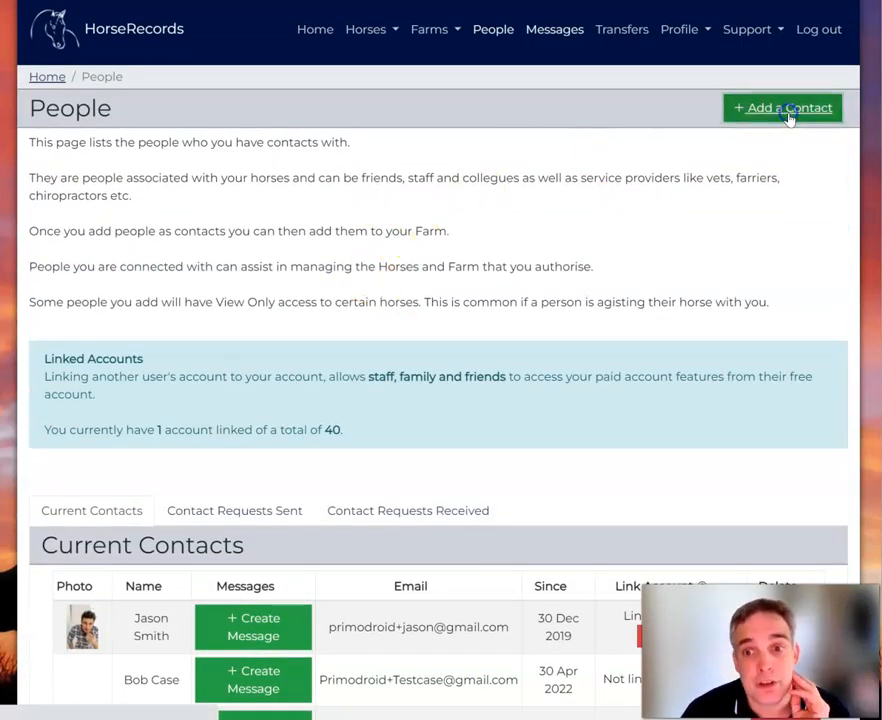
{"action": "left_click", "coordinate": [332, 32]}
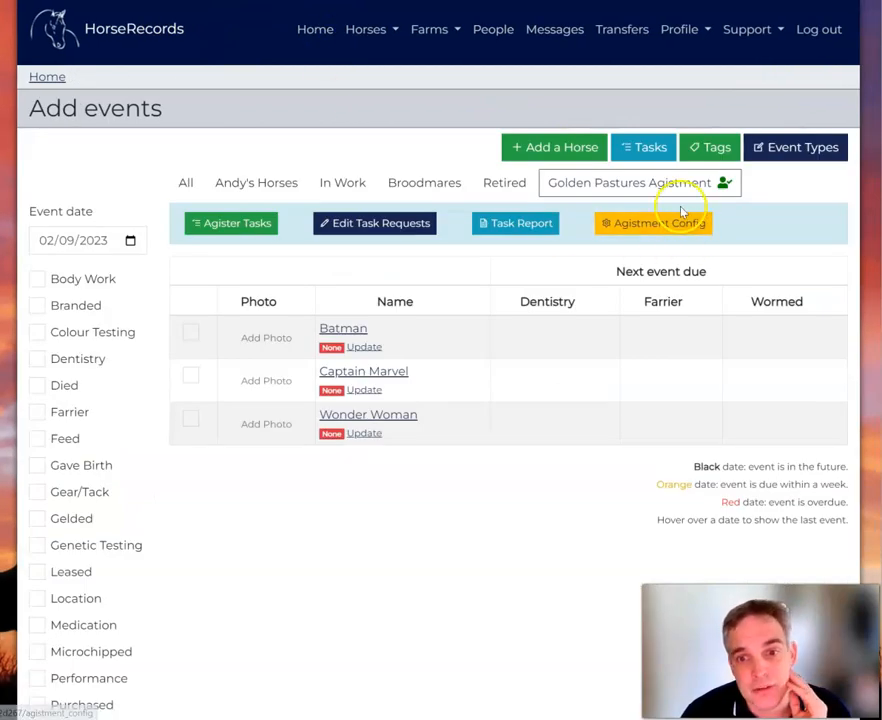
{"action": "left_click", "coordinate": [677, 225]}
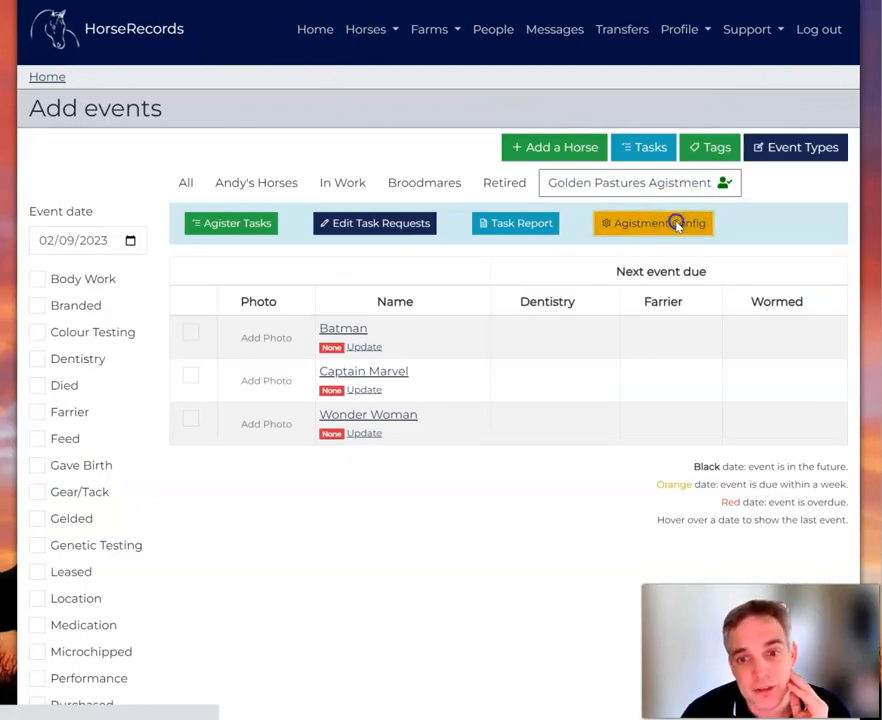
{"action": "scroll", "coordinate": [652, 211], "scroll_direction": "down", "scroll_amount": 1}
{"action": "left_click_drag", "start_coordinate": [822, 199], "coordinate": [467, 112]}
{"action": "left_click", "coordinate": [606, 232]}
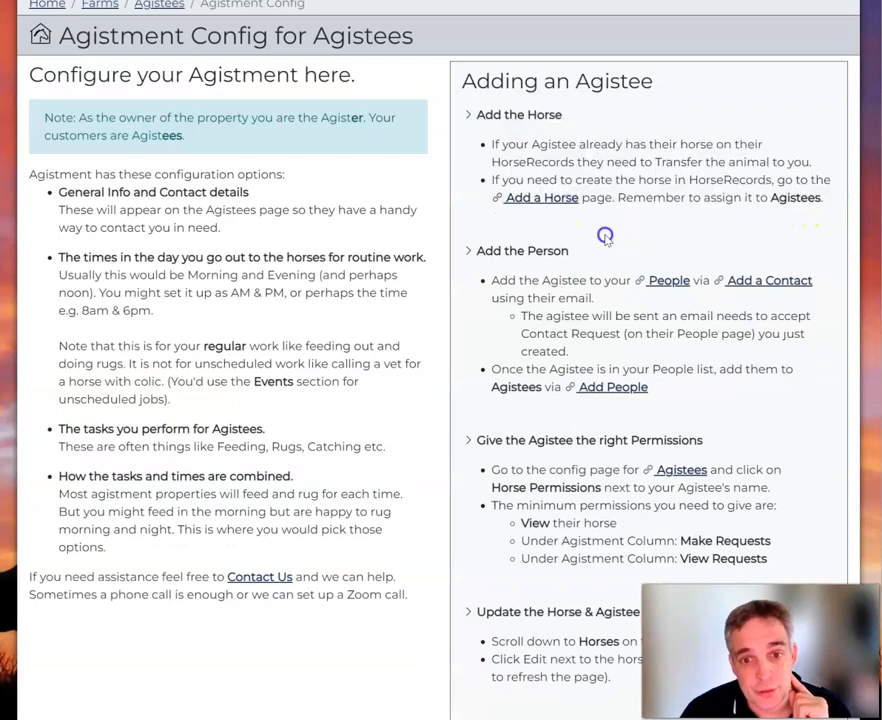
{"action": "scroll", "coordinate": [586, 262], "scroll_direction": "down", "scroll_amount": 1}
{"action": "left_click_drag", "start_coordinate": [466, 174], "coordinate": [703, 297]}
{"action": "left_click", "coordinate": [722, 318]}
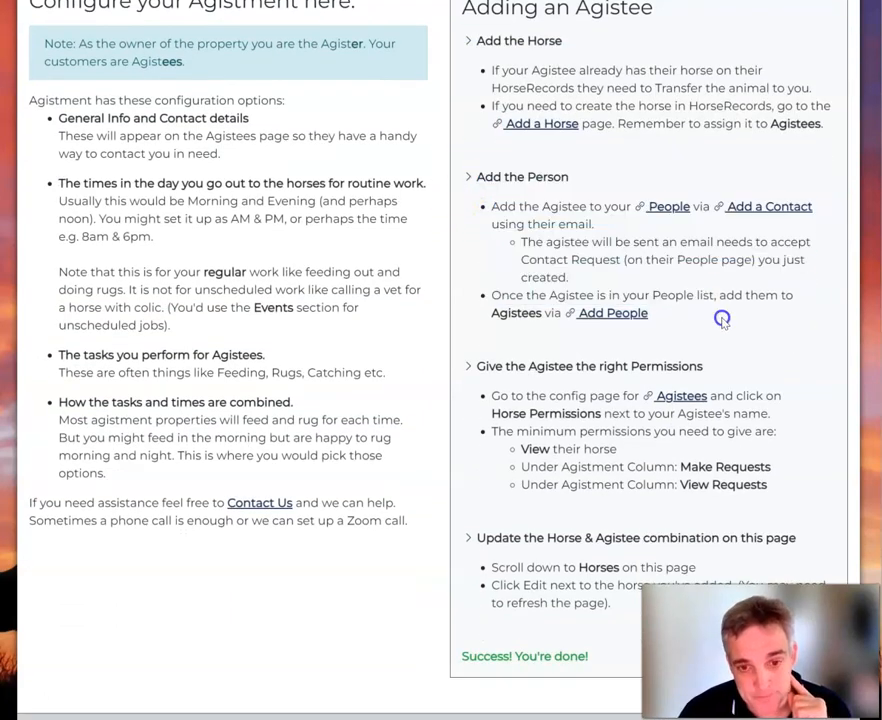
{"action": "left_click", "coordinate": [667, 208]}
{"action": "left_click", "coordinate": [756, 110]}
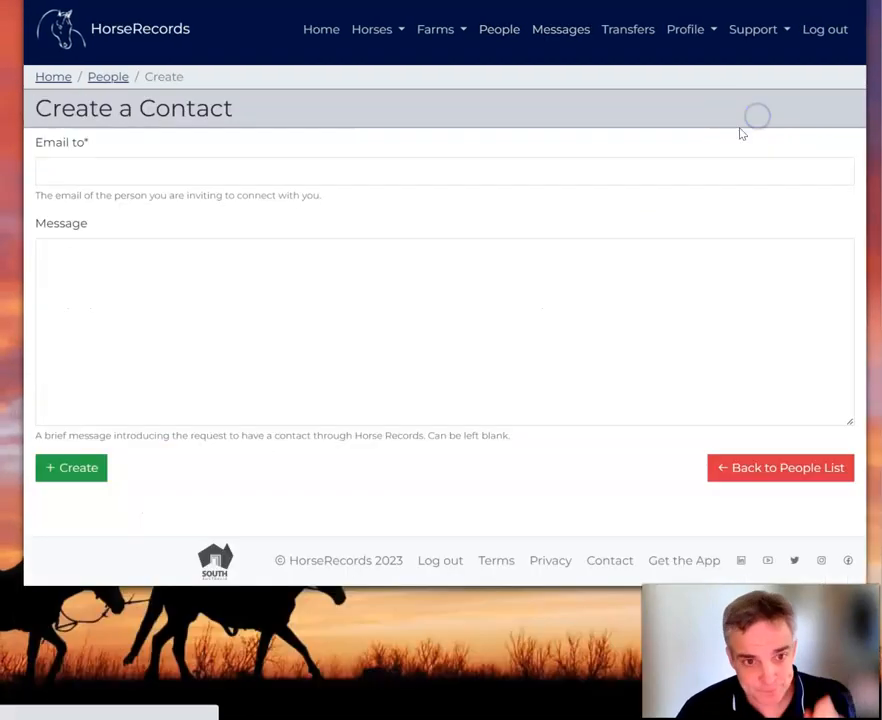
Enter the recipient e-mail address for Batman's contact invitation.
{"action": "left_click", "coordinate": [90, 166]}
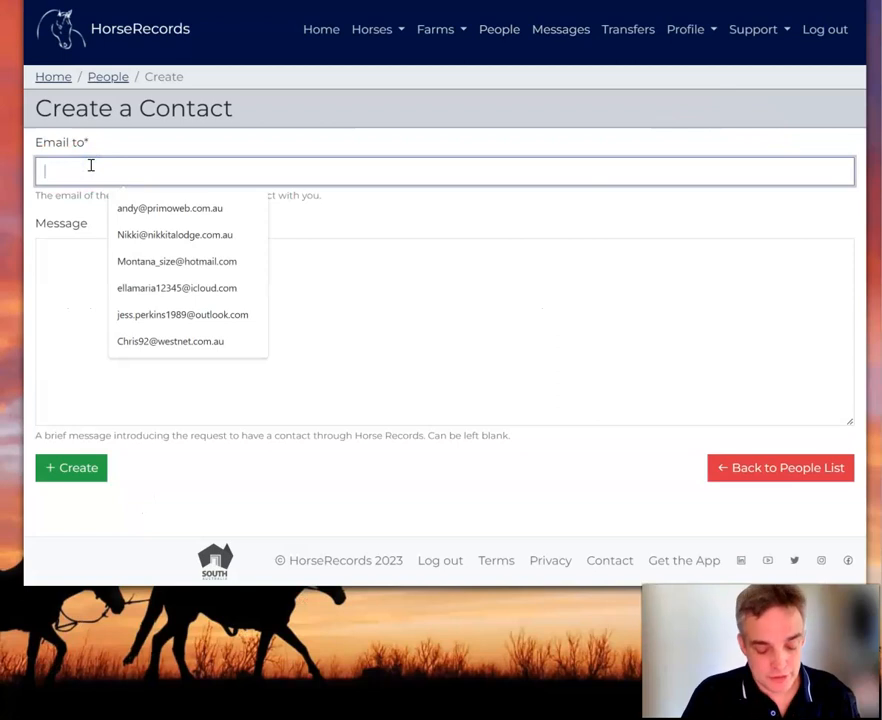
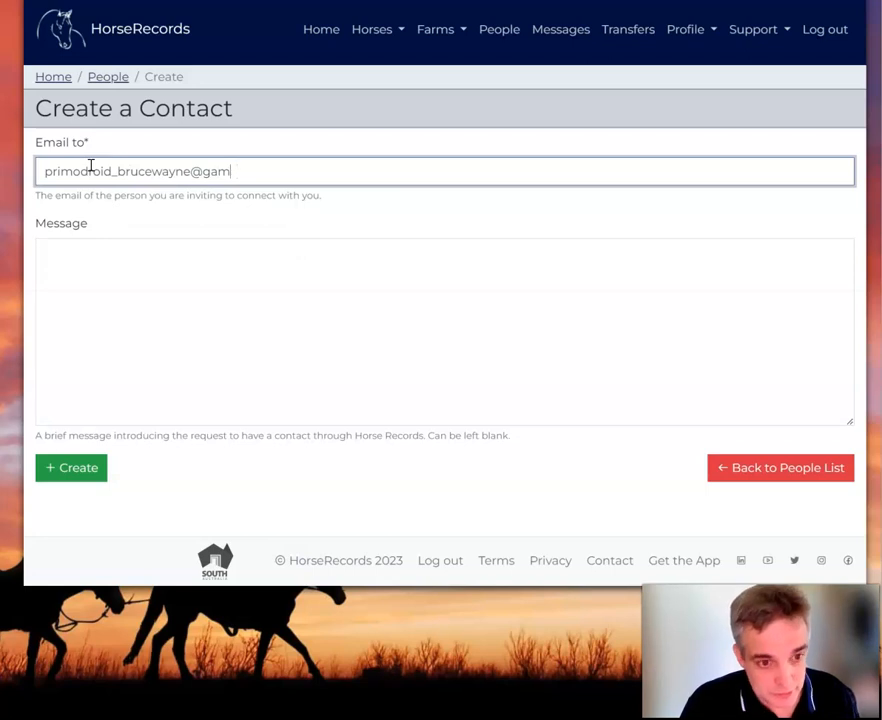
{"action": "key", "text": "Tab"}
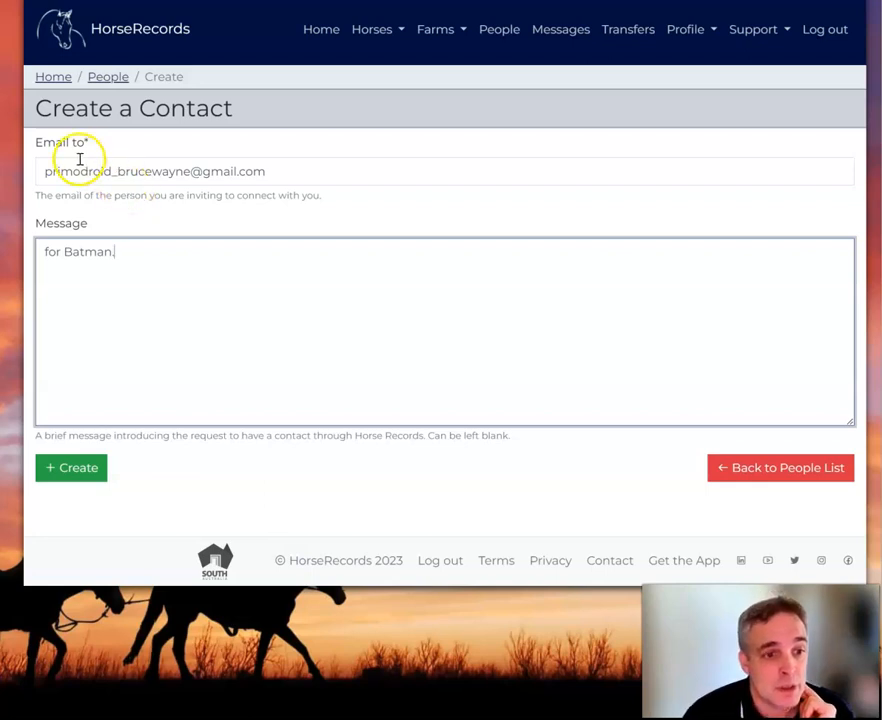
Replace the underscore in the address with '+' and send the invitation.
{"action": "triple_click", "coordinate": [297, 163]}
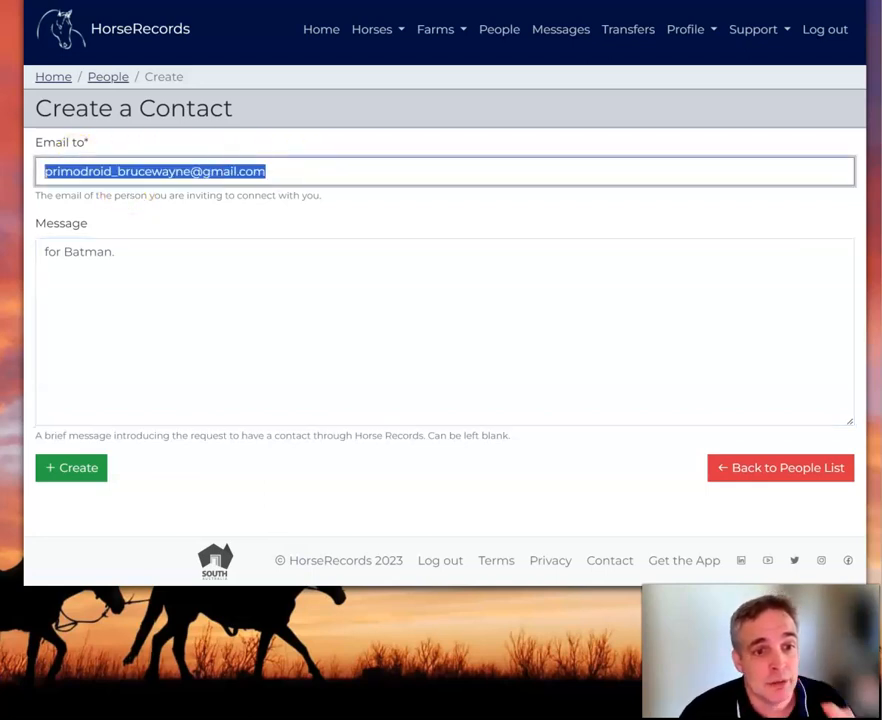
{"action": "left_click", "coordinate": [120, 171]}
{"action": "key", "text": "BackSpace"}
{"action": "type", "text": "+"}
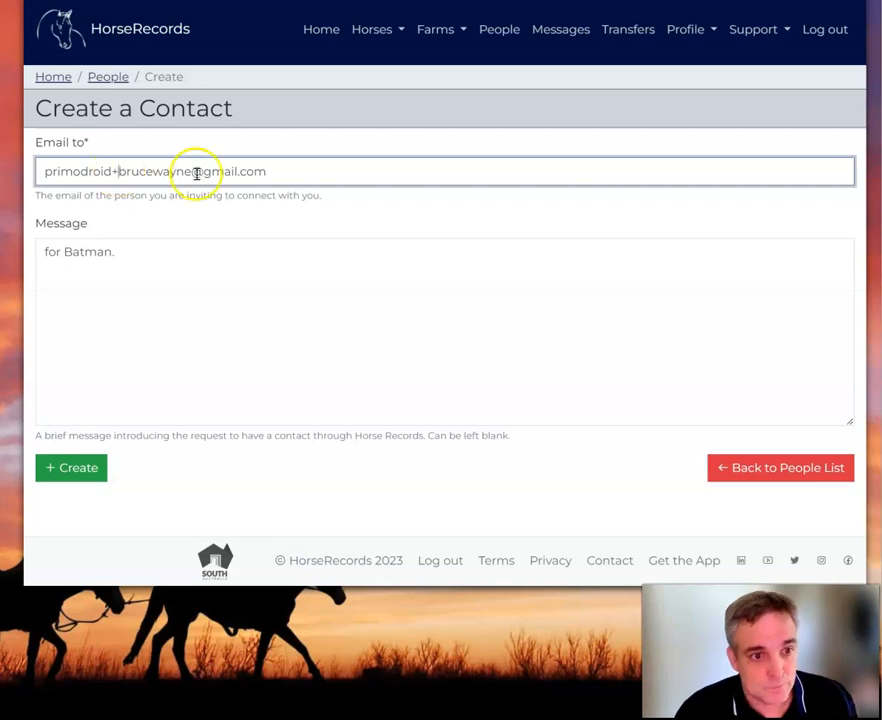
{"action": "triple_click", "coordinate": [315, 171]}
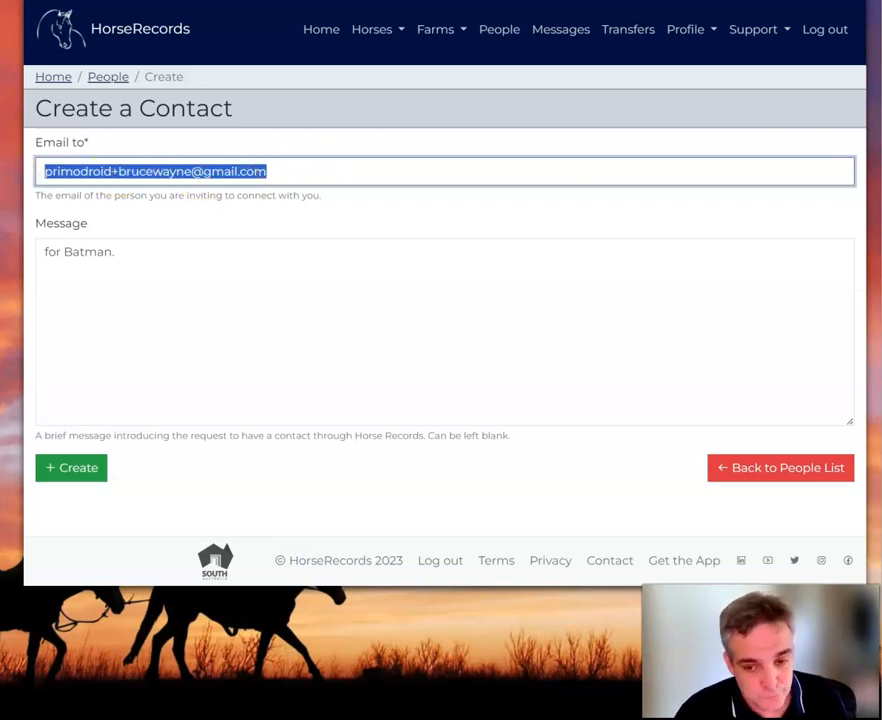
{"action": "left_click", "coordinate": [72, 477]}
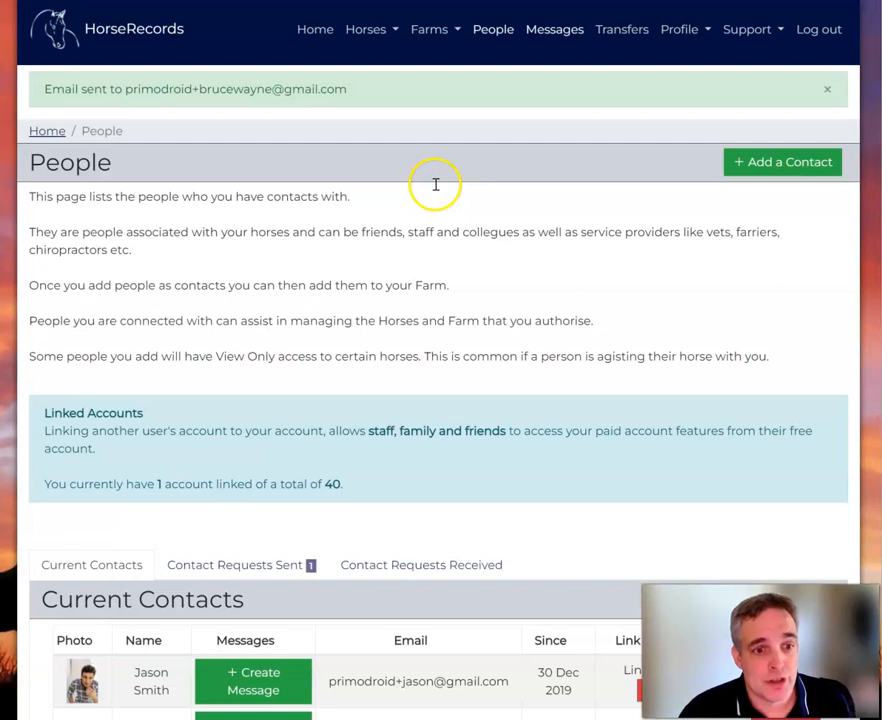
Check that the Batman request appears under Contact Requests Sent.
{"action": "scroll", "coordinate": [435, 190], "scroll_direction": "down", "scroll_amount": 3}
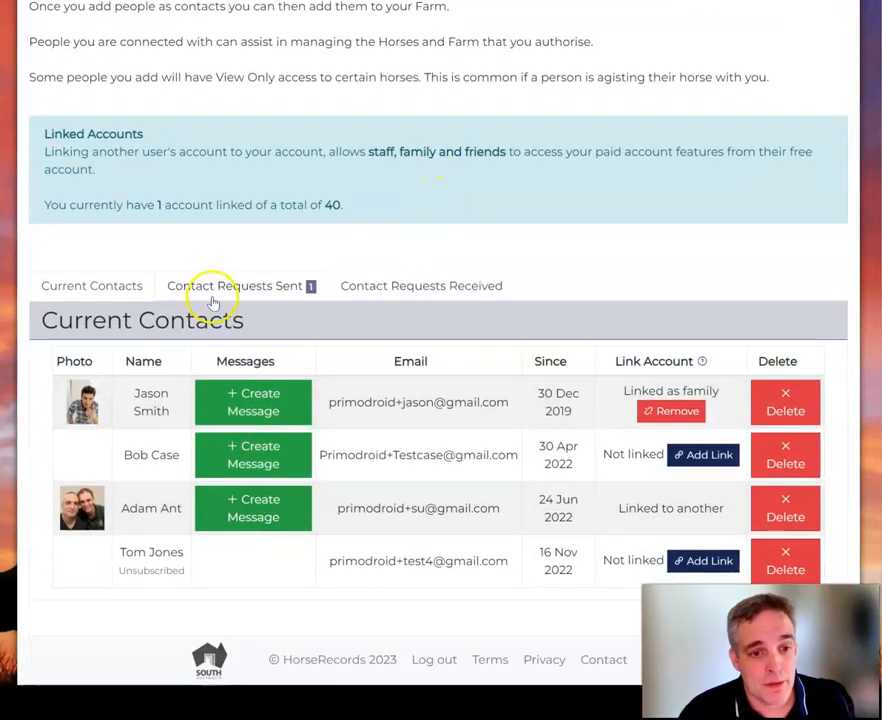
{"action": "left_click", "coordinate": [213, 298]}
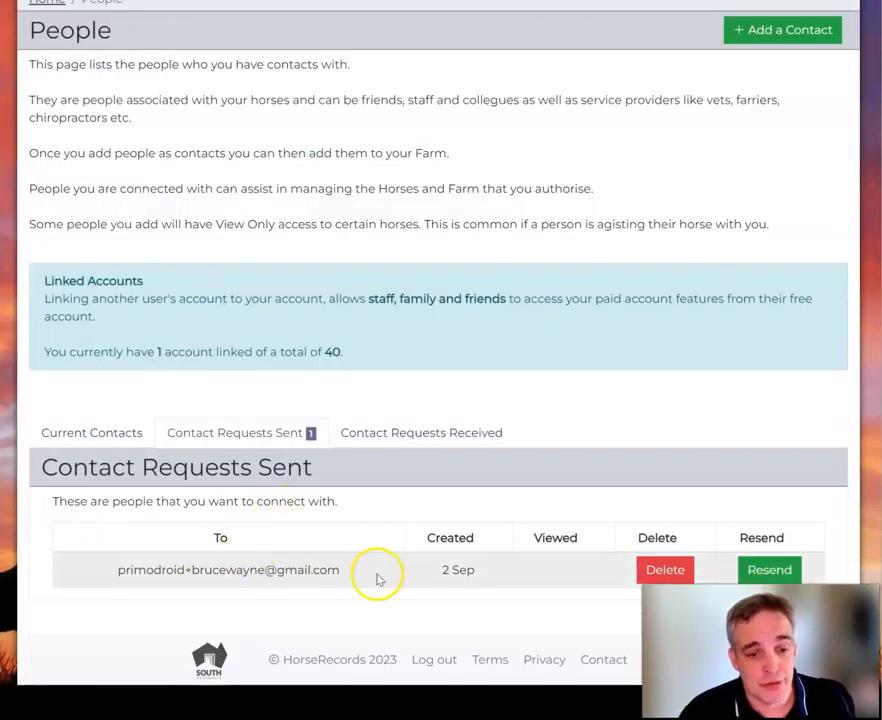
{"action": "scroll", "coordinate": [719, 276], "scroll_direction": "up", "scroll_amount": 2}
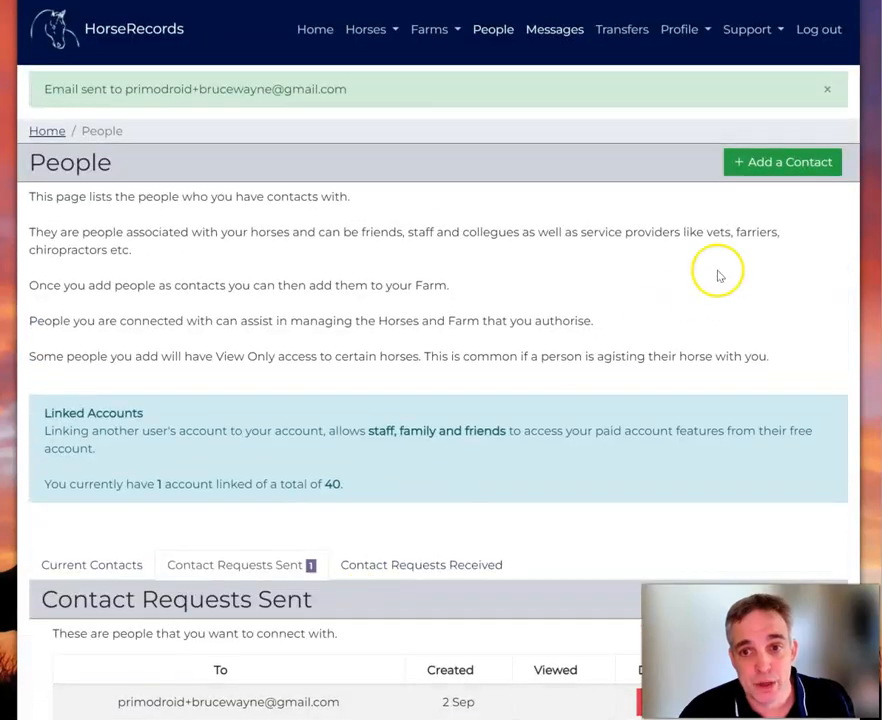
{"action": "left_click", "coordinate": [804, 161]}
Send Wonder Woman's invitation after editing the name part of the pasted address.
{"action": "left_click", "coordinate": [69, 161]}
{"action": "key", "text": "ctrl+v"}
{"action": "left_click_drag", "start_coordinate": [190, 172], "coordinate": [121, 172]}
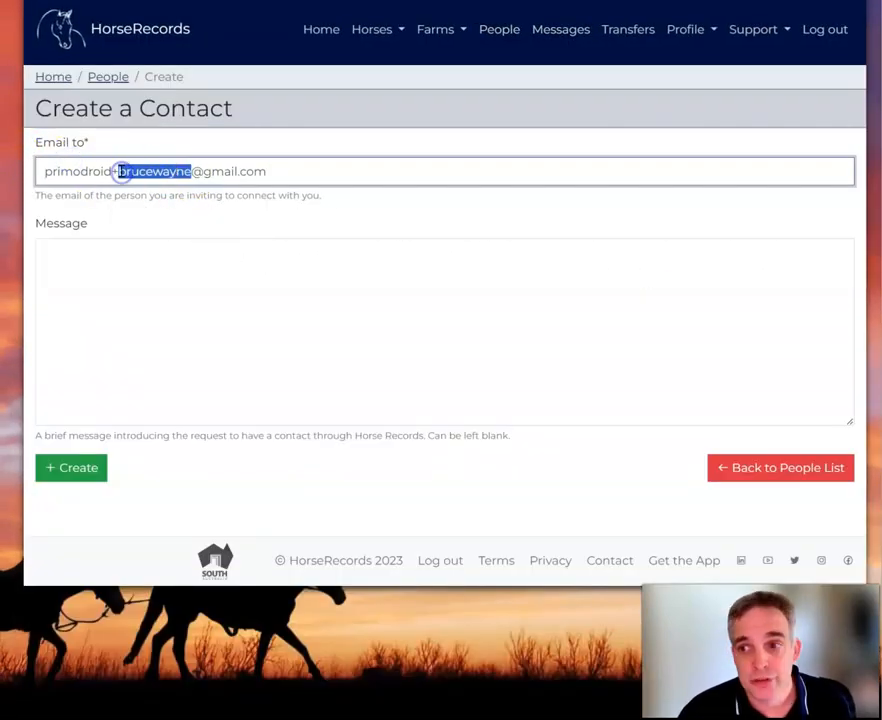
{"action": "type", "text": "diana"}
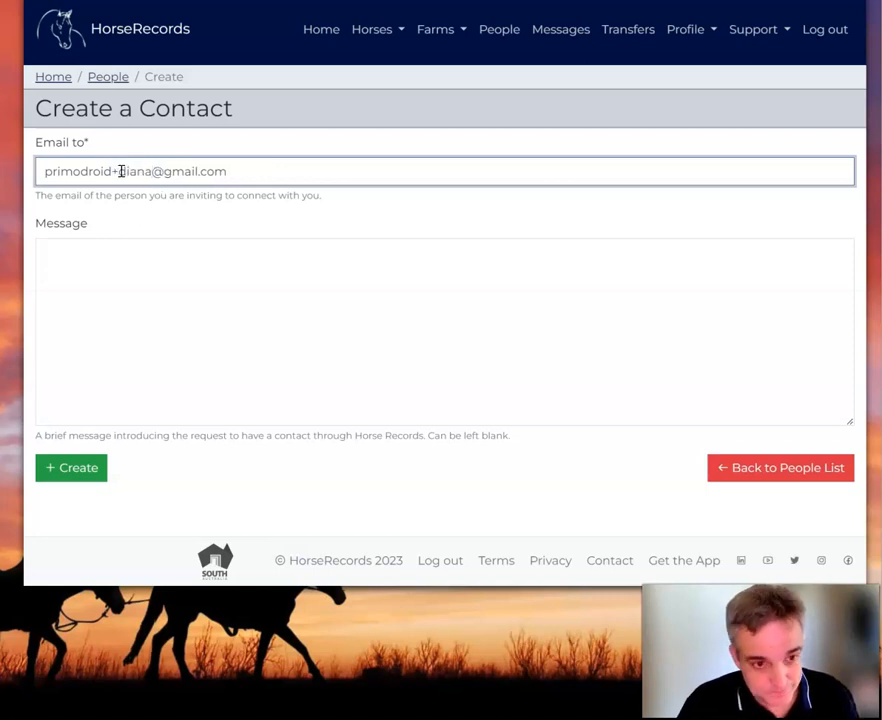
{"action": "type", "text": "prince"}
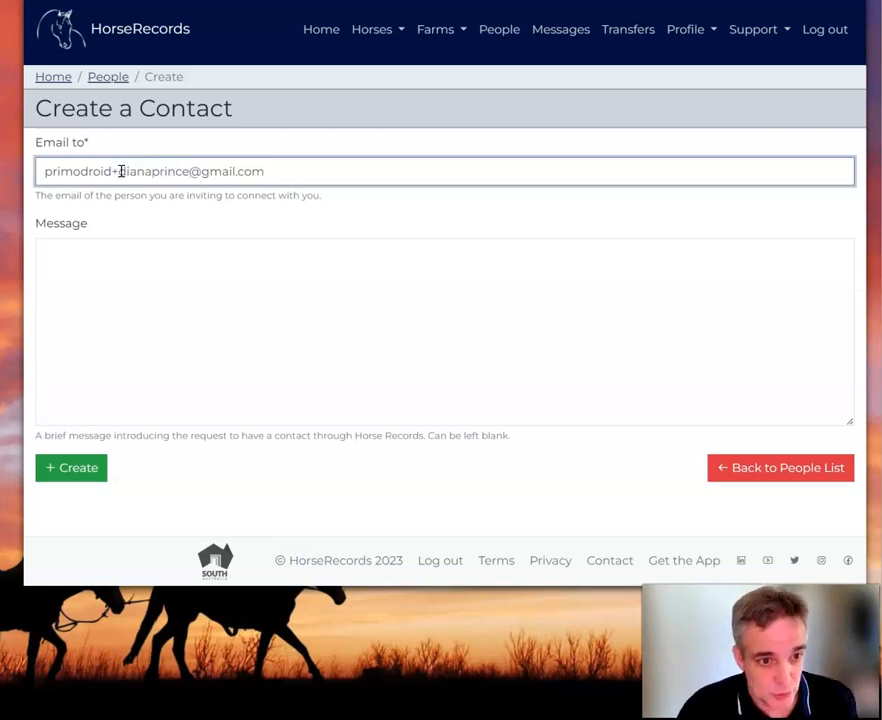
{"action": "left_click", "coordinate": [316, 293]}
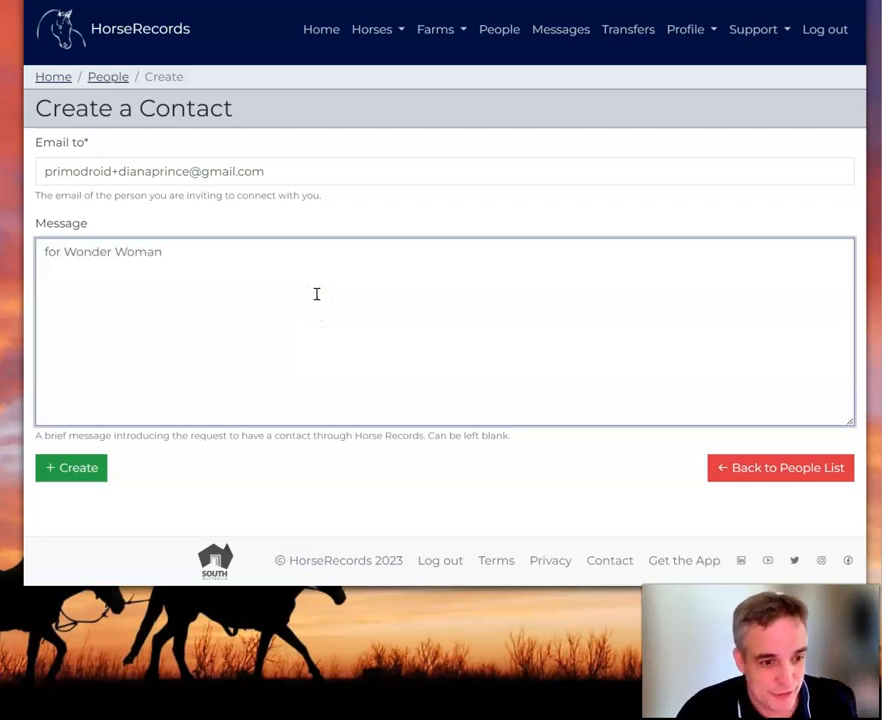
{"action": "left_click", "coordinate": [77, 471]}
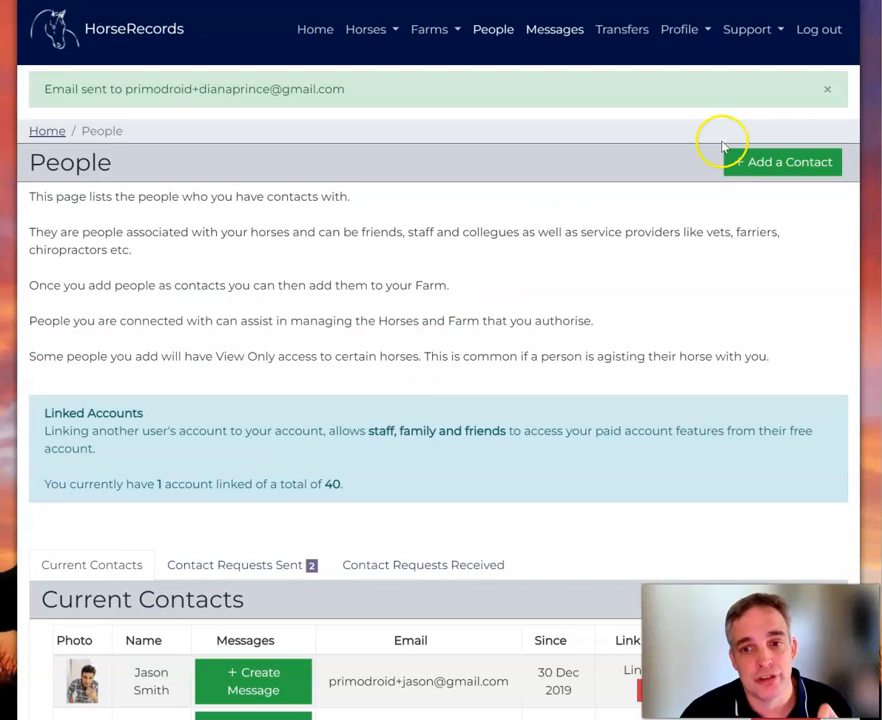
Send Captain Marvel's invitation with its own edited recipient address.
{"action": "left_click", "coordinate": [795, 166]}
{"action": "left_click", "coordinate": [405, 169]}
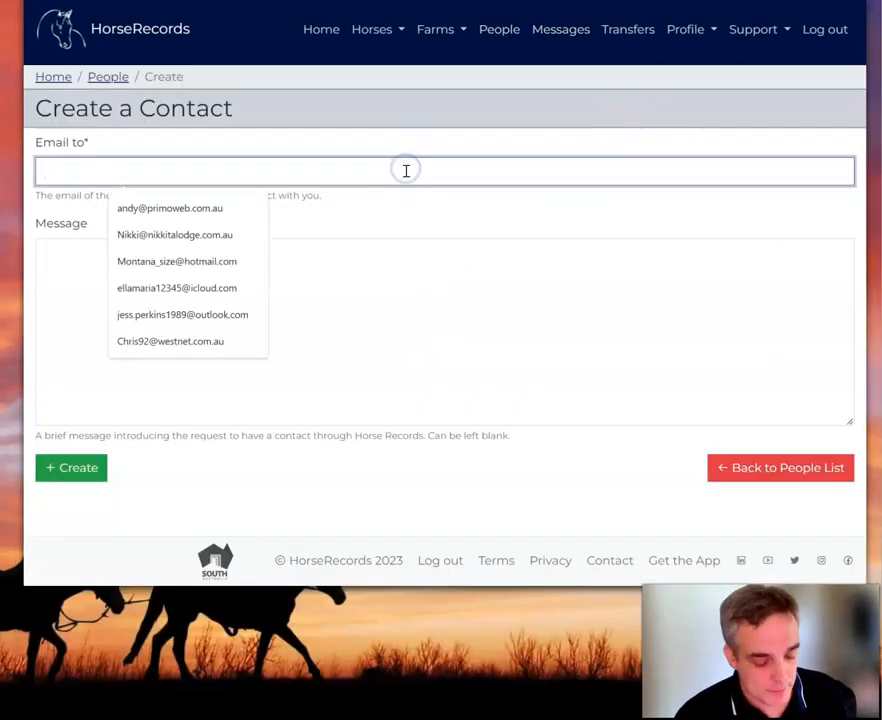
{"action": "key", "text": "ctrl+v"}
{"action": "left_click_drag", "start_coordinate": [192, 171], "coordinate": [118, 160]}
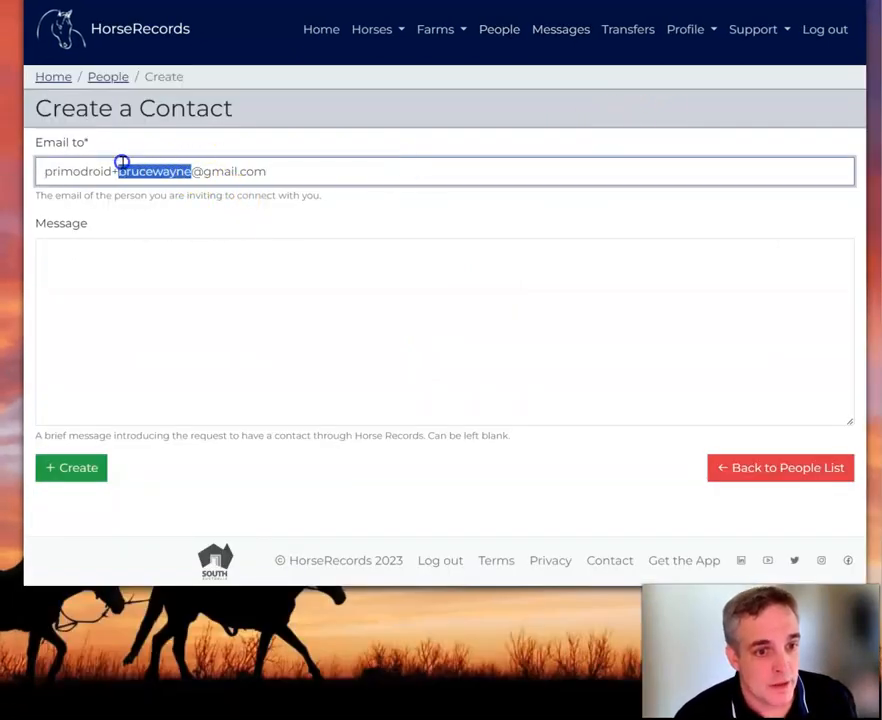
{"action": "type", "text": "carol"}
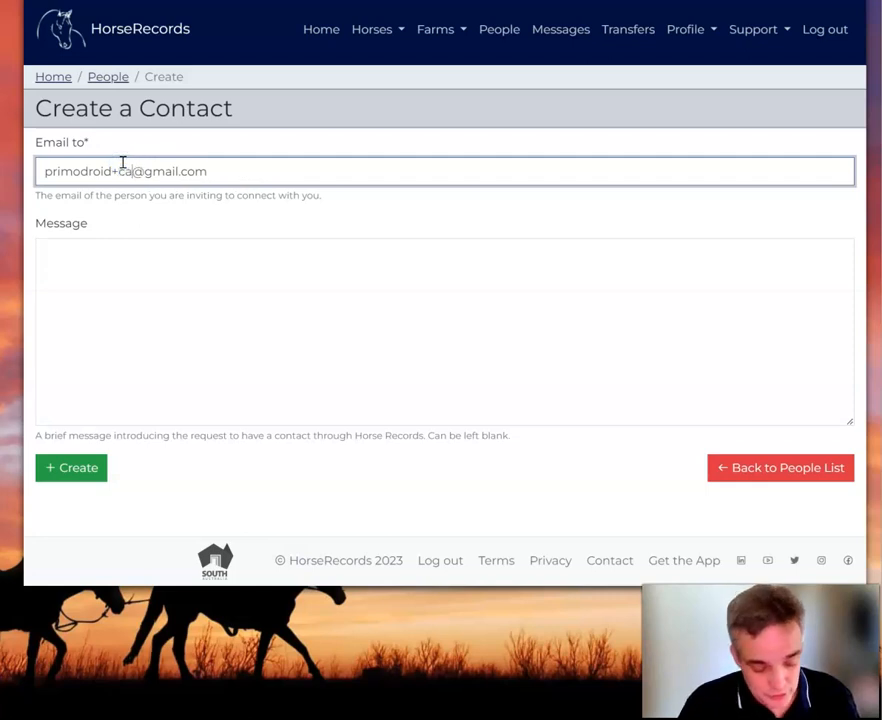
{"action": "type", "text": "danves"}
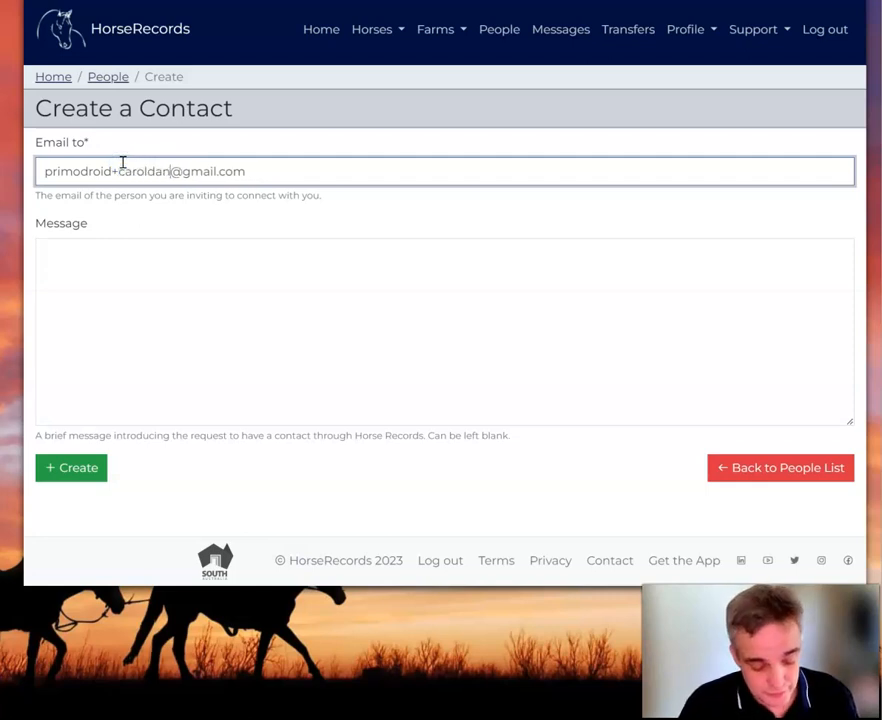
{"action": "key", "text": "BackSpace"}
{"action": "type", "text": "rs"}
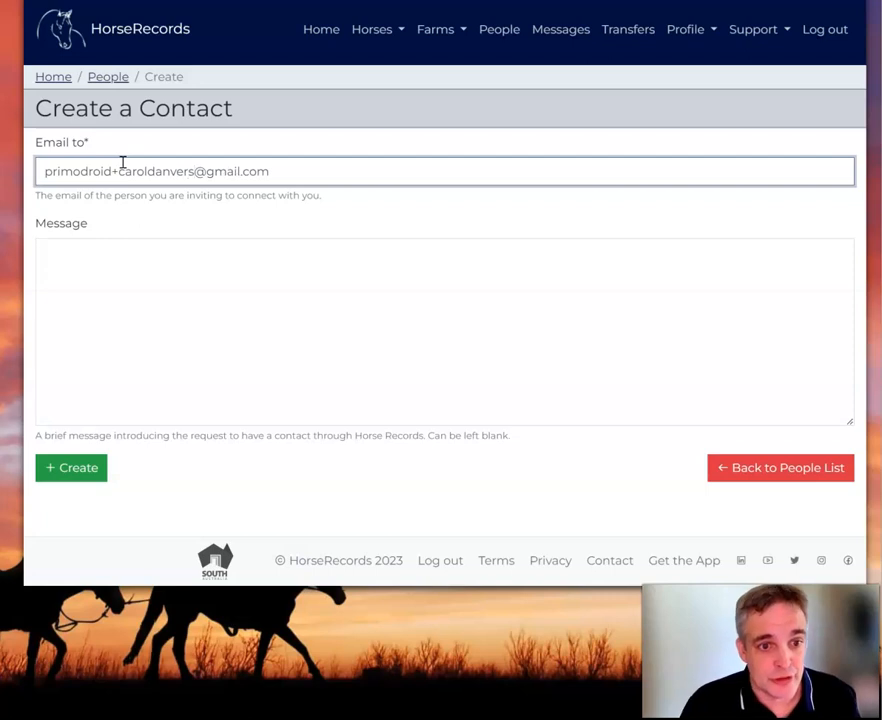
{"action": "left_click", "coordinate": [213, 328]}
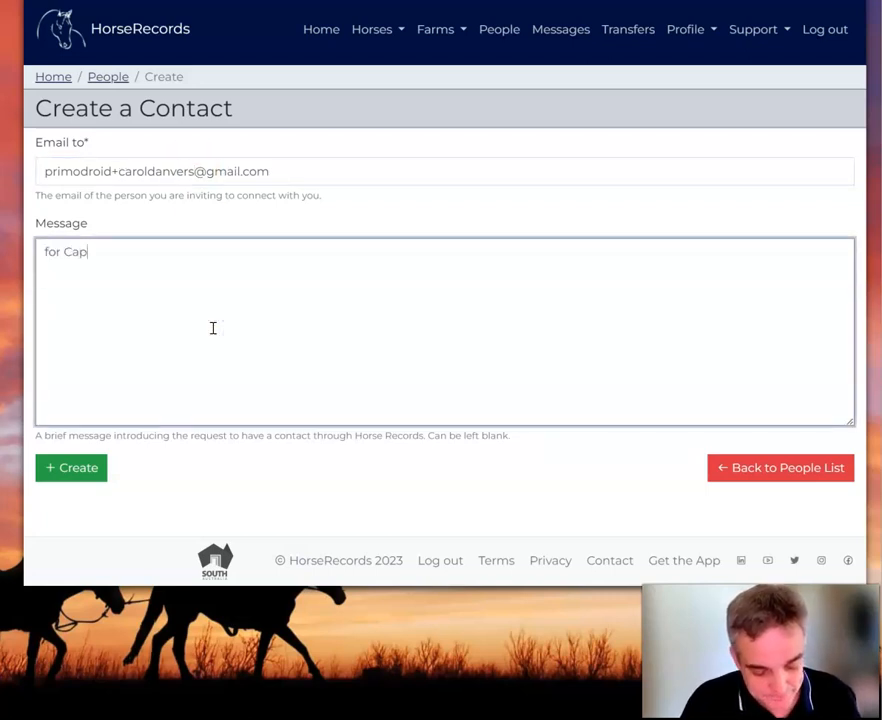
{"action": "left_click", "coordinate": [80, 468]}
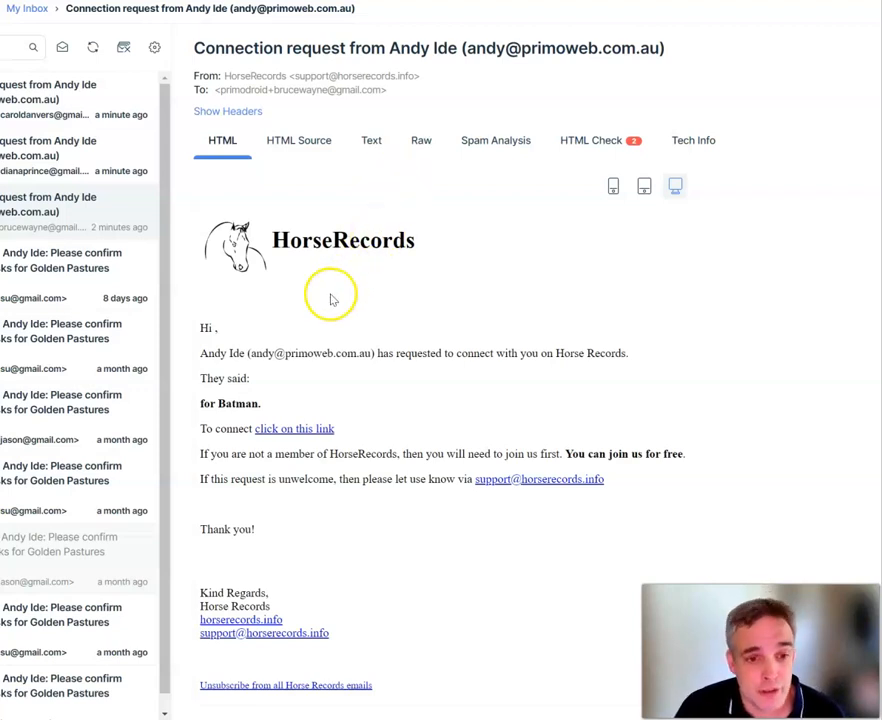
Highlight the sender and the 'for Batman.' message in the open email.
{"action": "left_click_drag", "start_coordinate": [207, 354], "coordinate": [362, 343]}
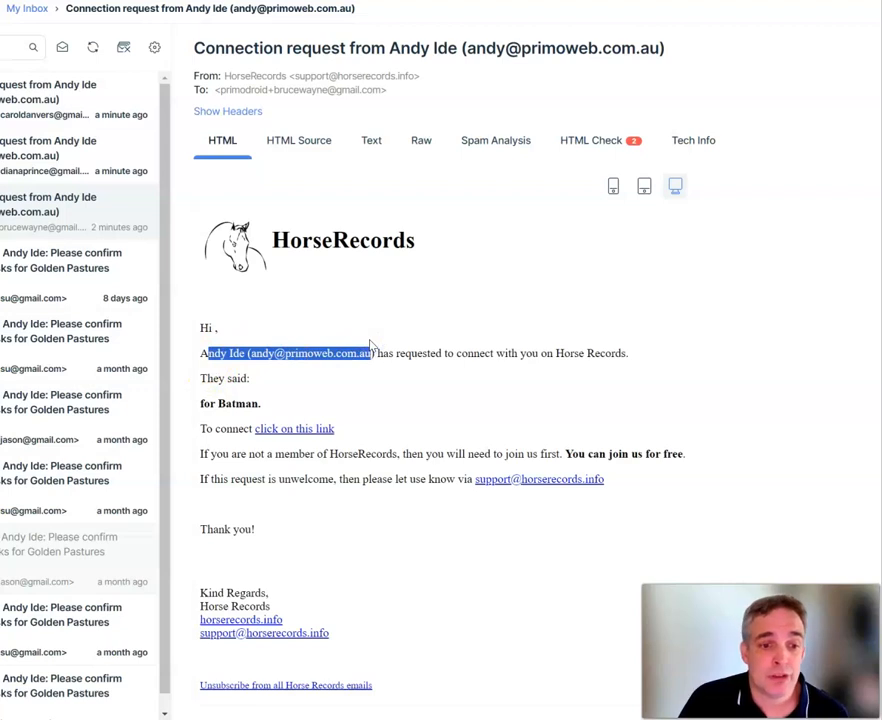
{"action": "left_click_drag", "start_coordinate": [370, 345], "coordinate": [372, 347]}
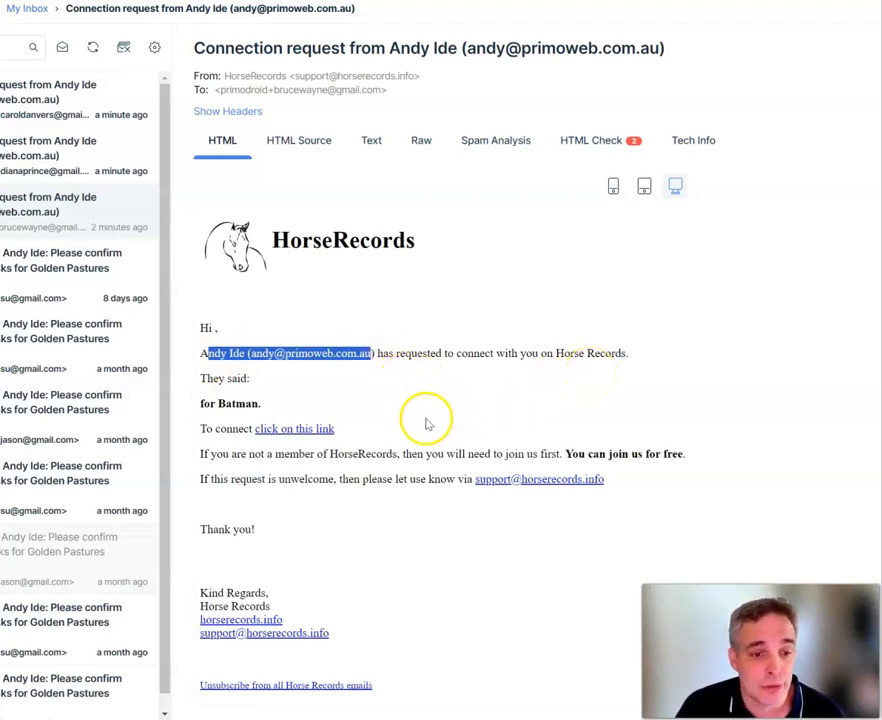
{"action": "left_click_drag", "start_coordinate": [261, 404], "coordinate": [199, 408]}
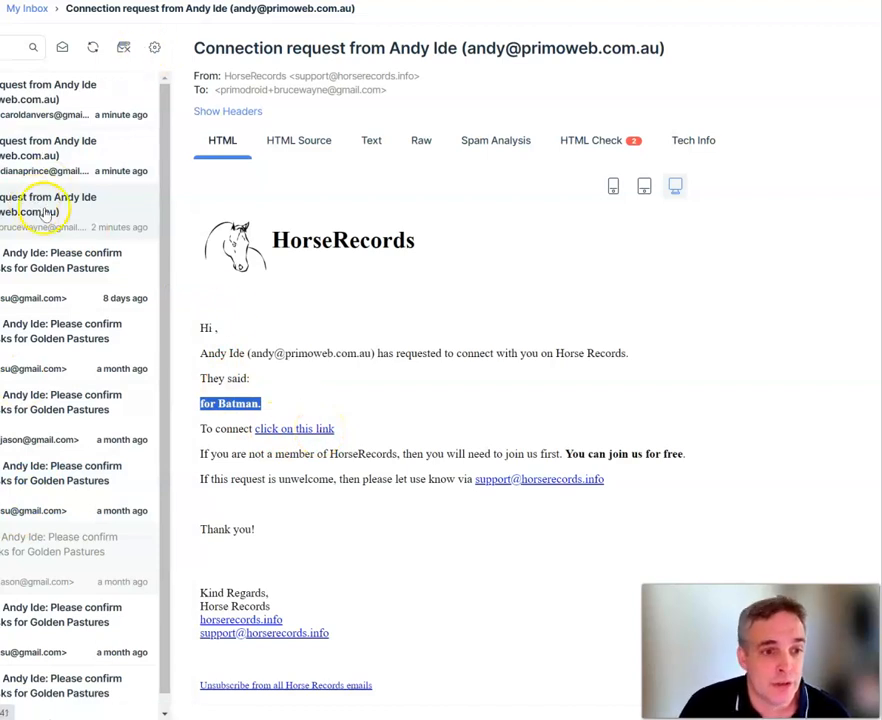
Open the Wonder Woman, Captain Marvel and Batman emails, then return to HorseRecords.
{"action": "left_click", "coordinate": [74, 155]}
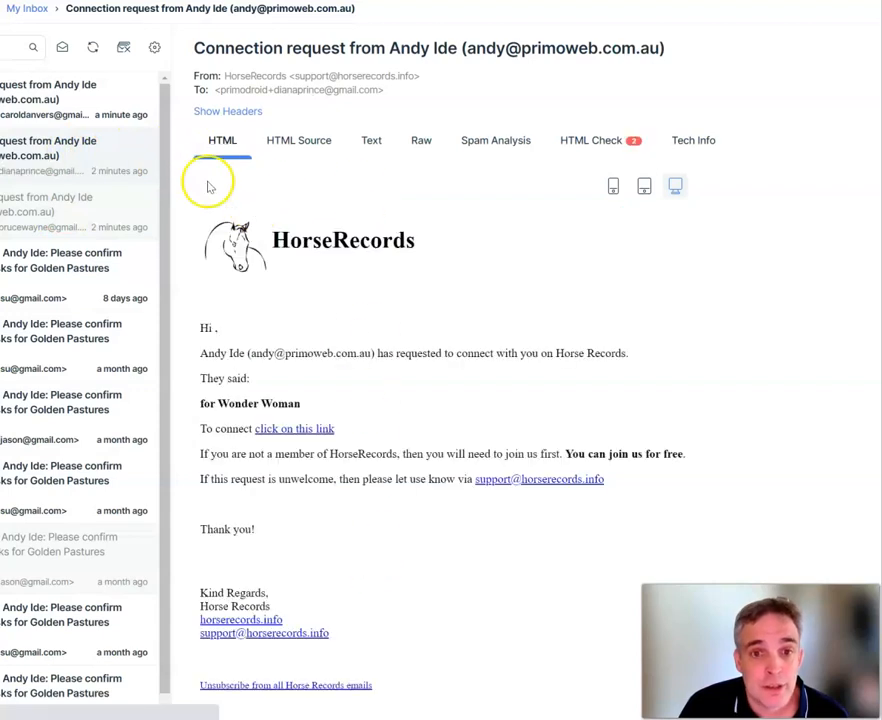
{"action": "left_click", "coordinate": [60, 101]}
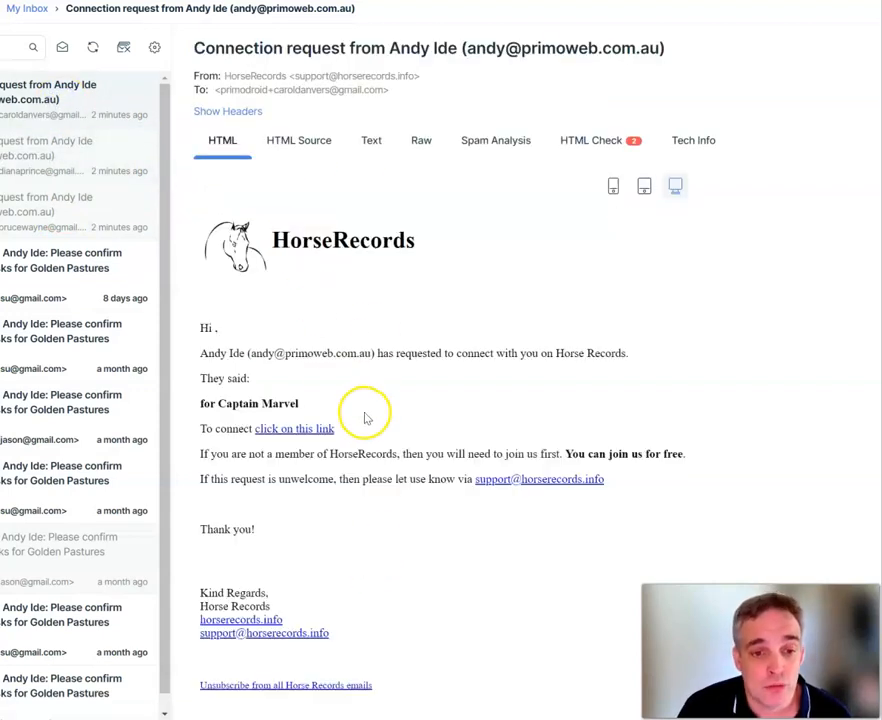
{"action": "left_click", "coordinate": [81, 203]}
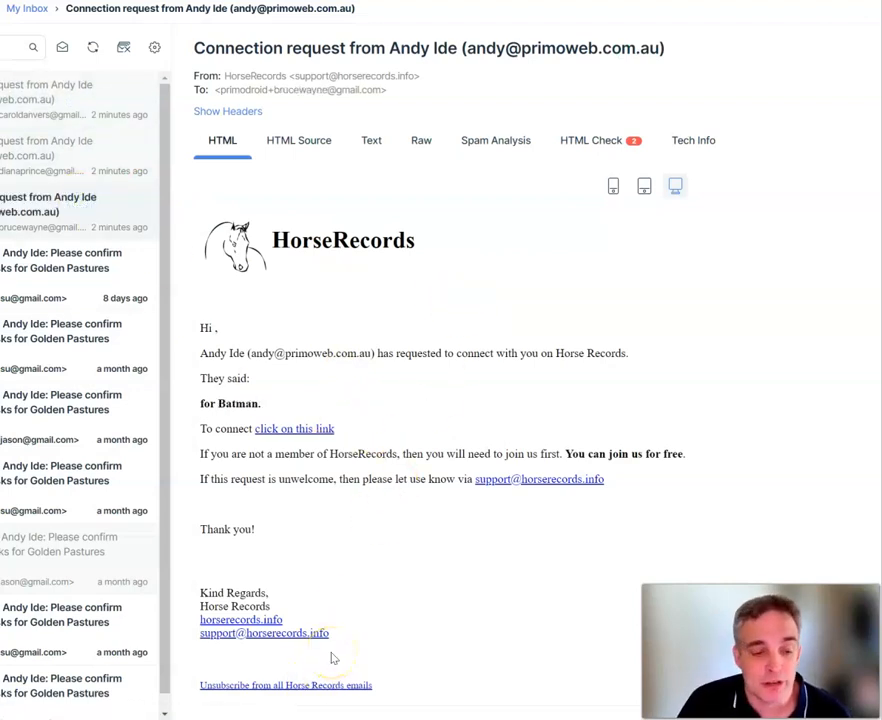
{"action": "key", "text": "alt+Tab"}
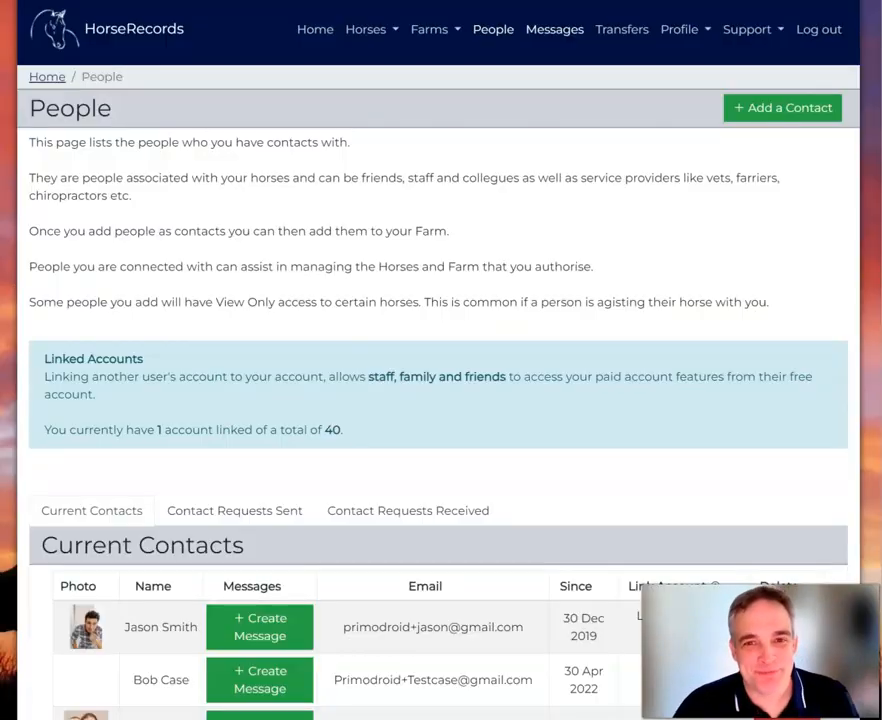
Review the three new entries in the Current Contacts table, then return home.
{"action": "scroll", "coordinate": [607, 278], "scroll_direction": "down", "scroll_amount": 5}
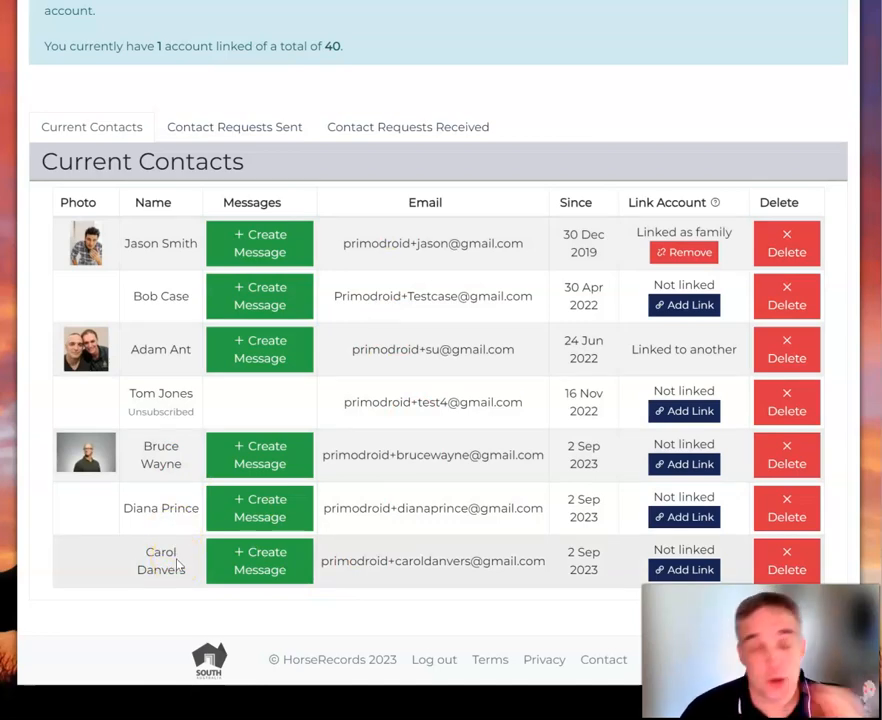
{"action": "scroll", "coordinate": [473, 414], "scroll_direction": "up", "scroll_amount": 5}
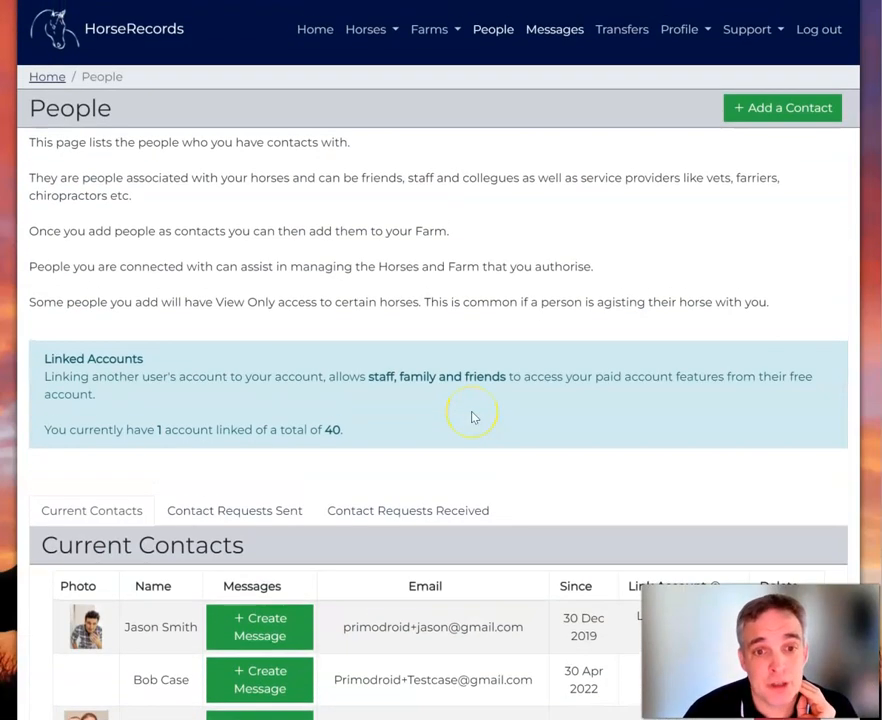
{"action": "left_click", "coordinate": [320, 32]}
Read the Adding an Agistee steps in Agistment Config, then open the Agistees farm page.
{"action": "left_click", "coordinate": [676, 222]}
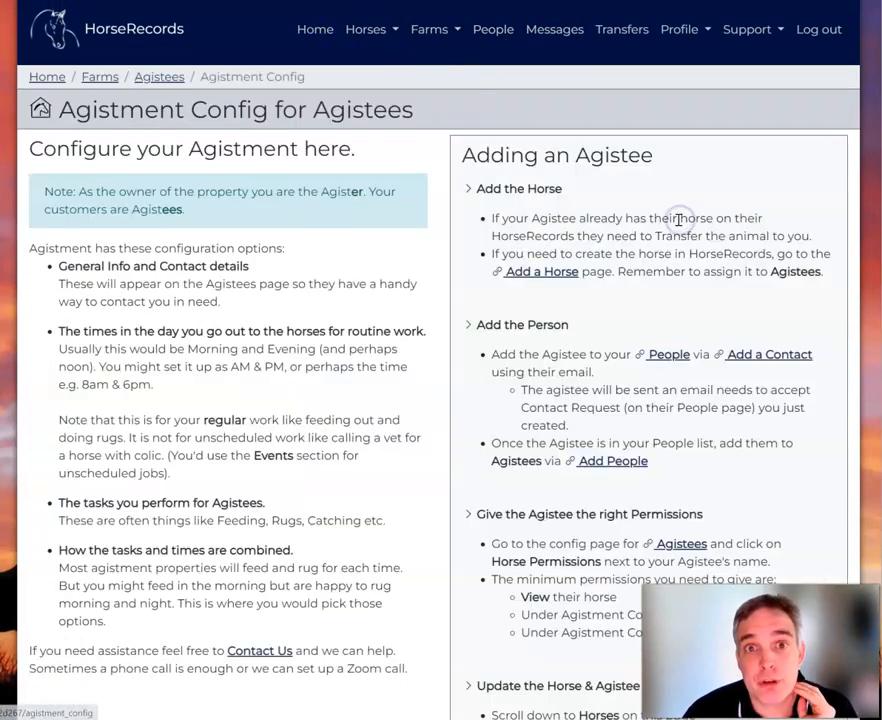
{"action": "scroll", "coordinate": [650, 228], "scroll_direction": "down", "scroll_amount": 3}
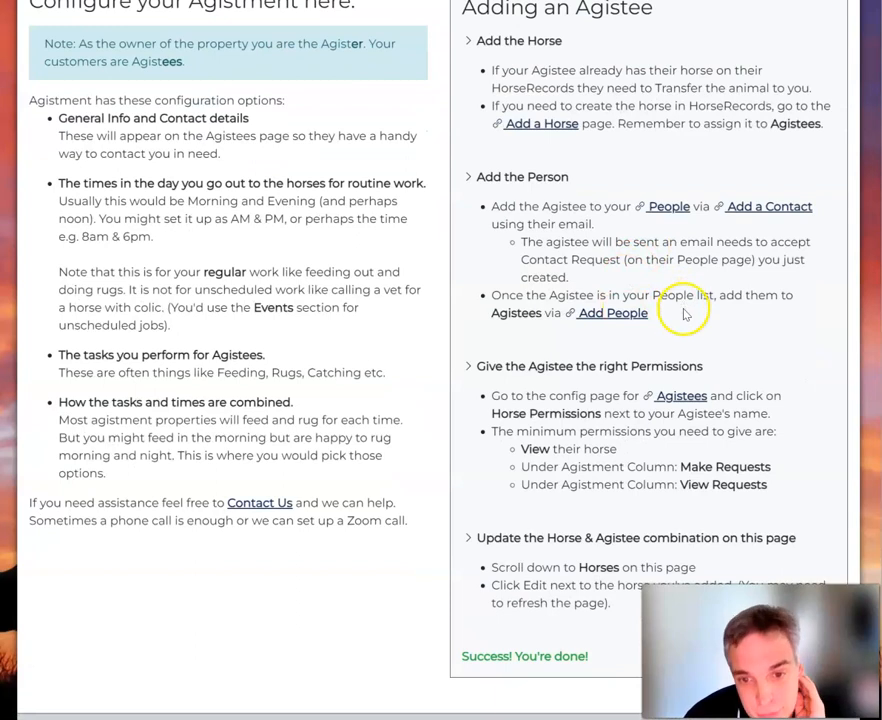
{"action": "left_click_drag", "start_coordinate": [683, 311], "coordinate": [530, 206]}
{"action": "left_click", "coordinate": [543, 293]}
{"action": "scroll", "coordinate": [528, 378], "scroll_direction": "down", "scroll_amount": 3}
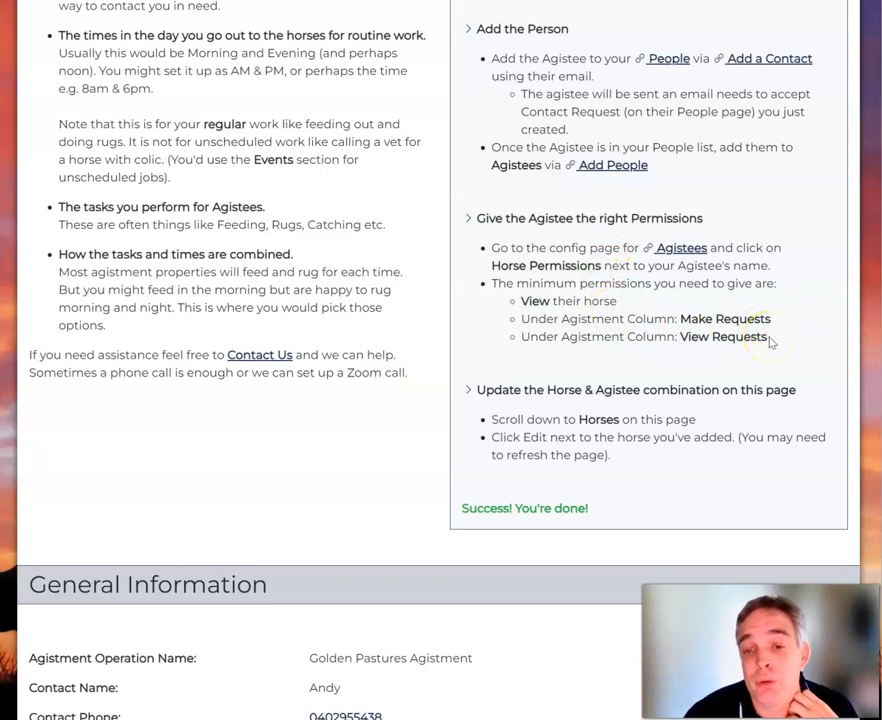
{"action": "left_click", "coordinate": [681, 250]}
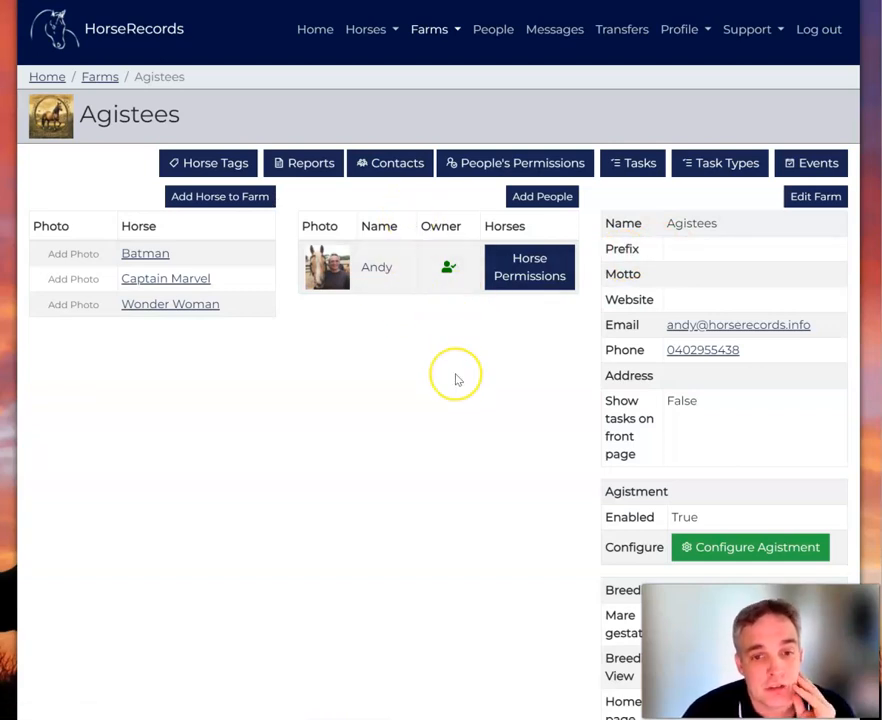
Add Carol Danvers and Diana Prince as people on the Agistees farm, then view its permissions.
{"action": "left_click", "coordinate": [561, 196]}
{"action": "left_click", "coordinate": [44, 371]}
{"action": "left_click", "coordinate": [44, 344]}
{"action": "left_click", "coordinate": [72, 463]}
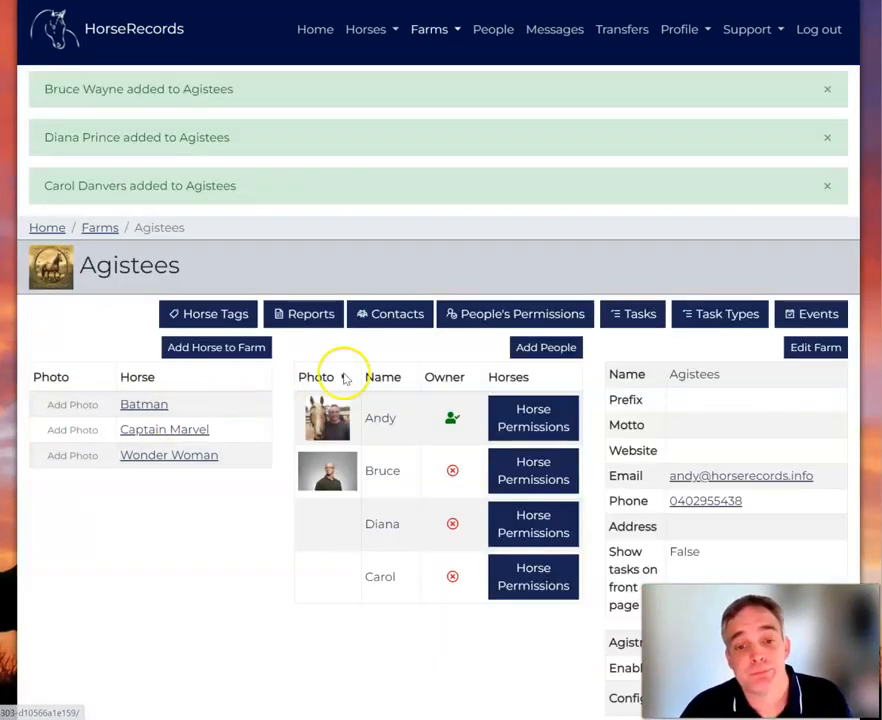
{"action": "left_click", "coordinate": [505, 315]}
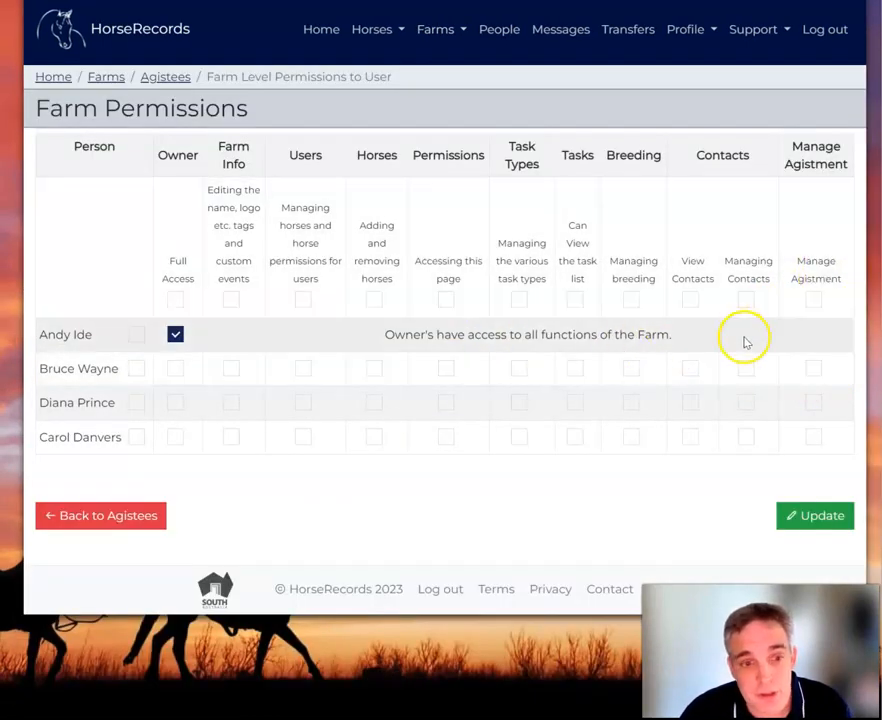
Give Bruce make-requests and view-requests permissions on Batman.
{"action": "left_click", "coordinate": [123, 516]}
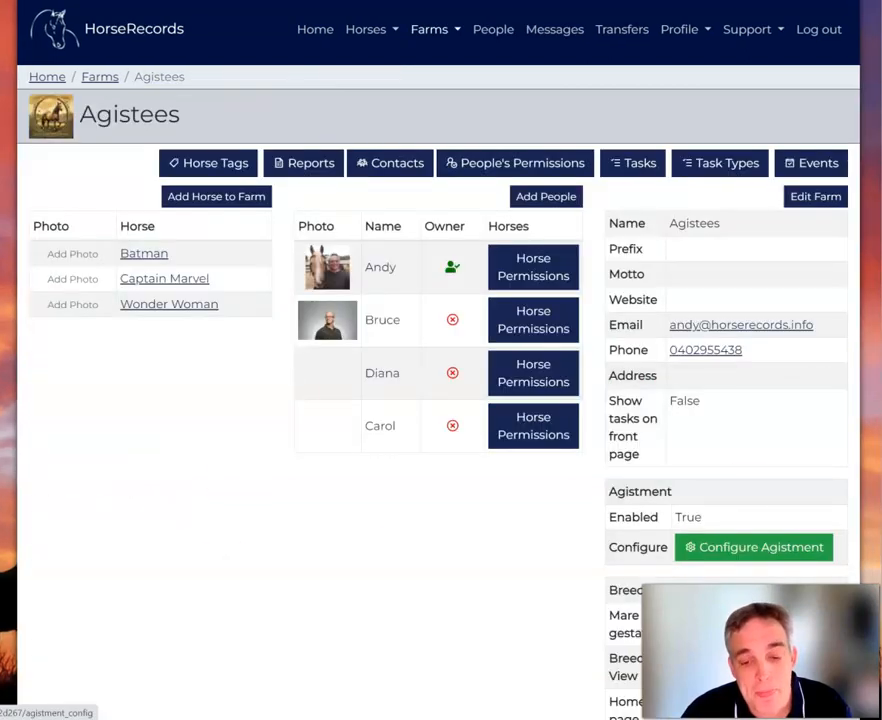
{"action": "left_click", "coordinate": [538, 325]}
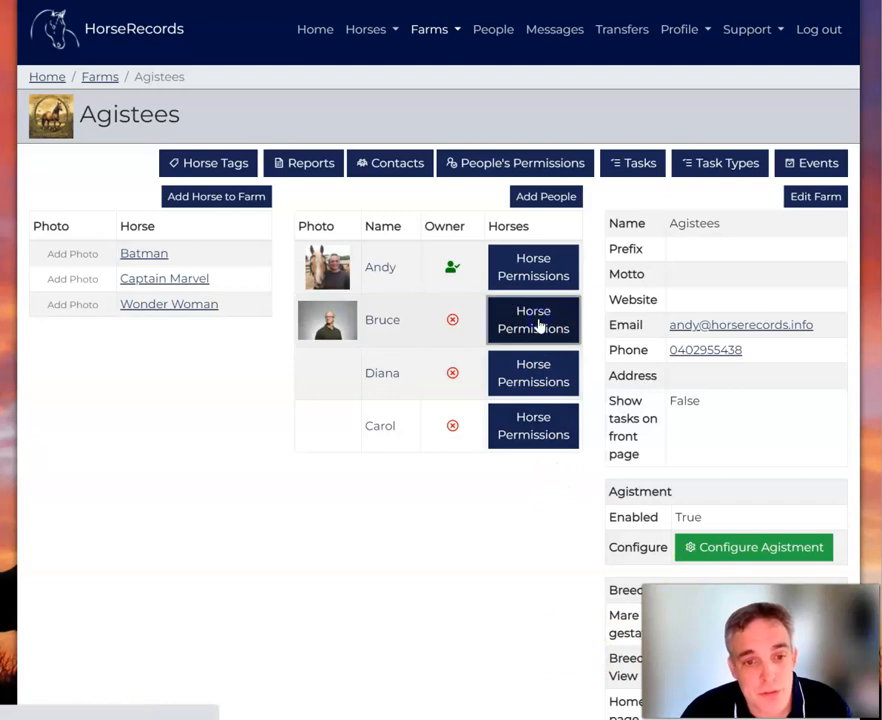
{"action": "left_click", "coordinate": [538, 325]}
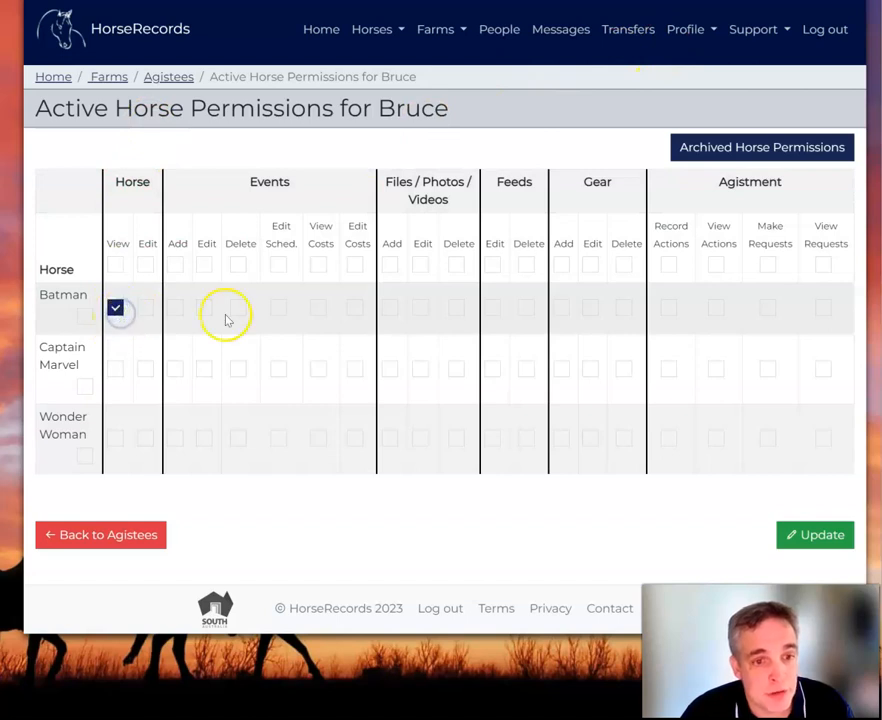
{"action": "left_click", "coordinate": [767, 307]}
{"action": "left_click", "coordinate": [823, 307]}
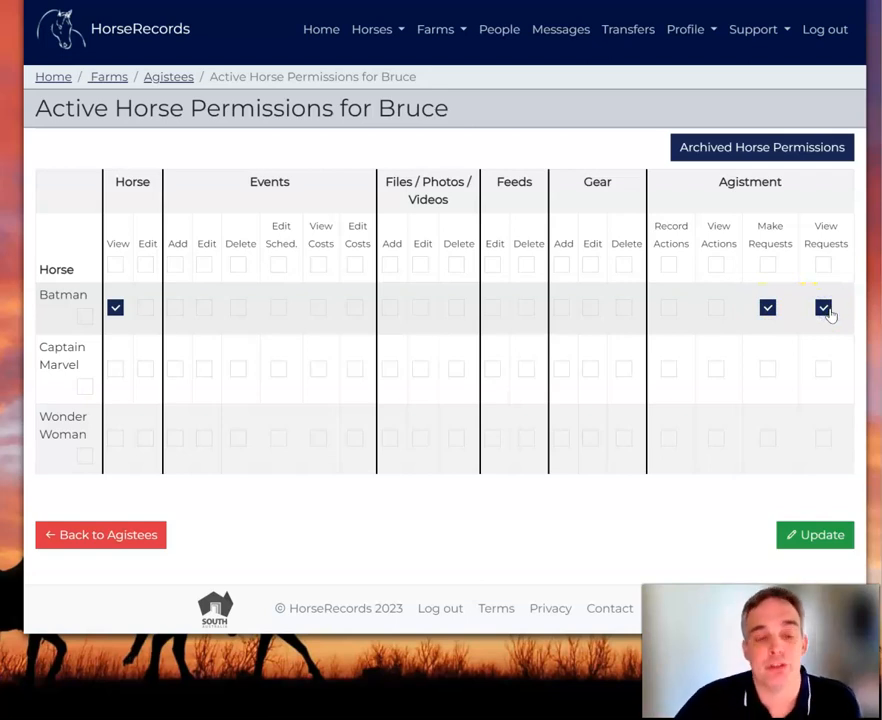
{"action": "left_click", "coordinate": [815, 535]}
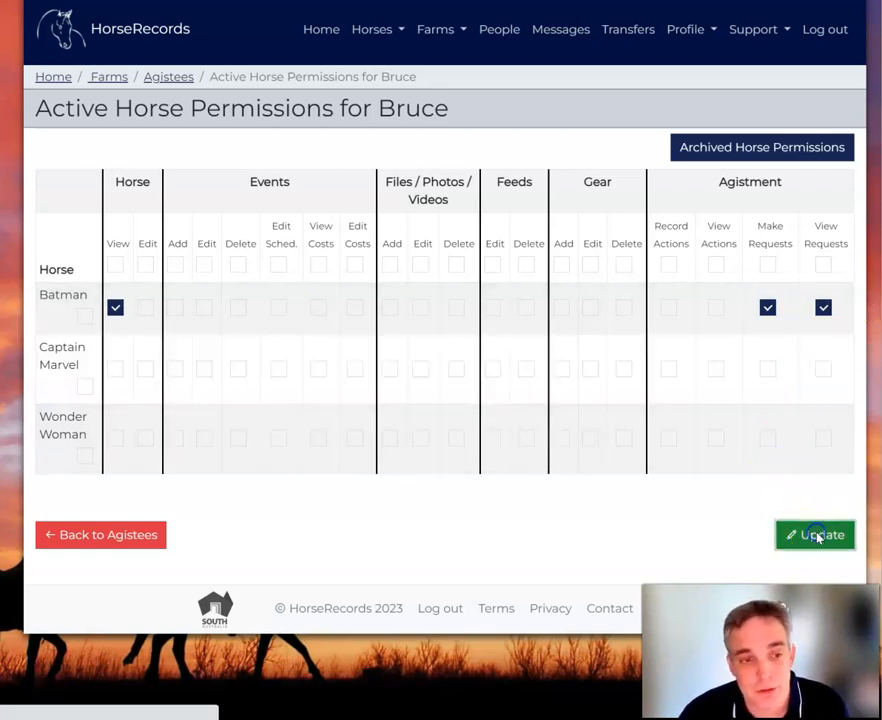
Give Diana make-requests and view-requests permissions on Wonder Woman.
{"action": "left_click", "coordinate": [559, 527]}
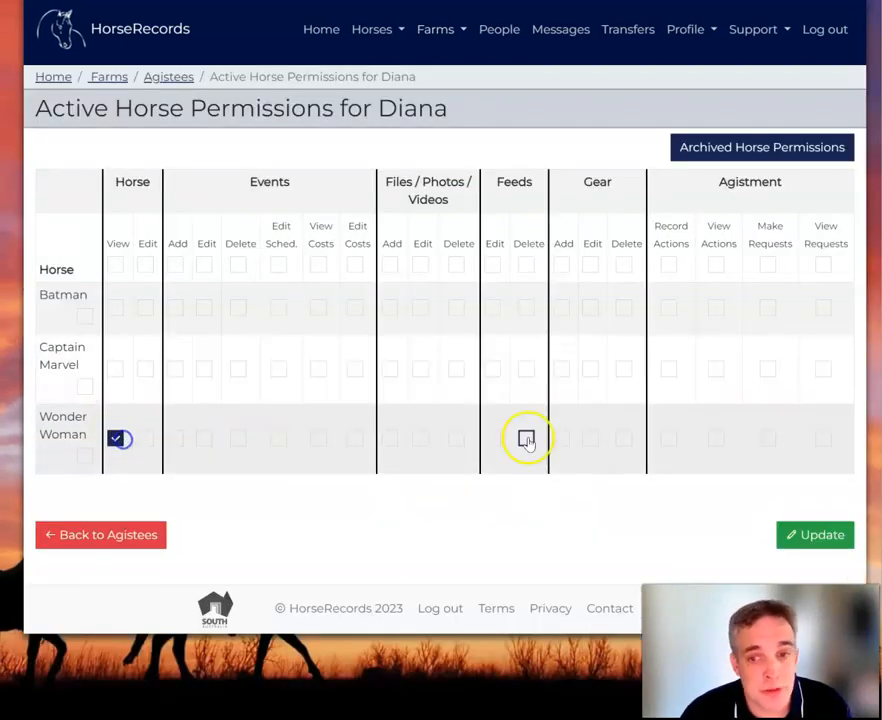
{"action": "left_click", "coordinate": [768, 438]}
{"action": "left_click", "coordinate": [823, 438]}
{"action": "left_click", "coordinate": [834, 541]}
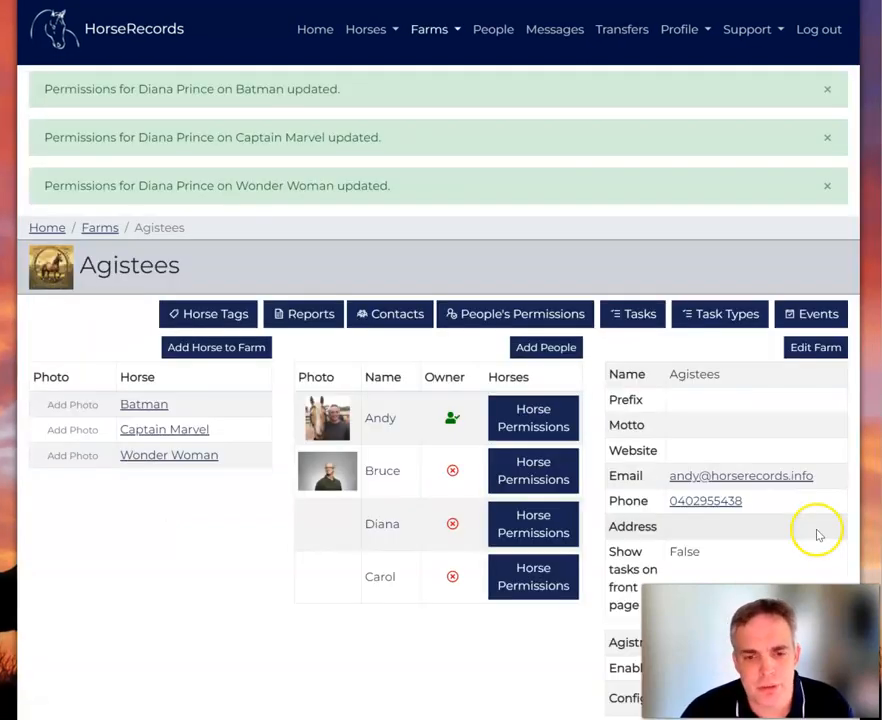
Give Carol view and request permissions on Captain Marvel only, leaving Wonder Woman unticked.
{"action": "left_click", "coordinate": [545, 583]}
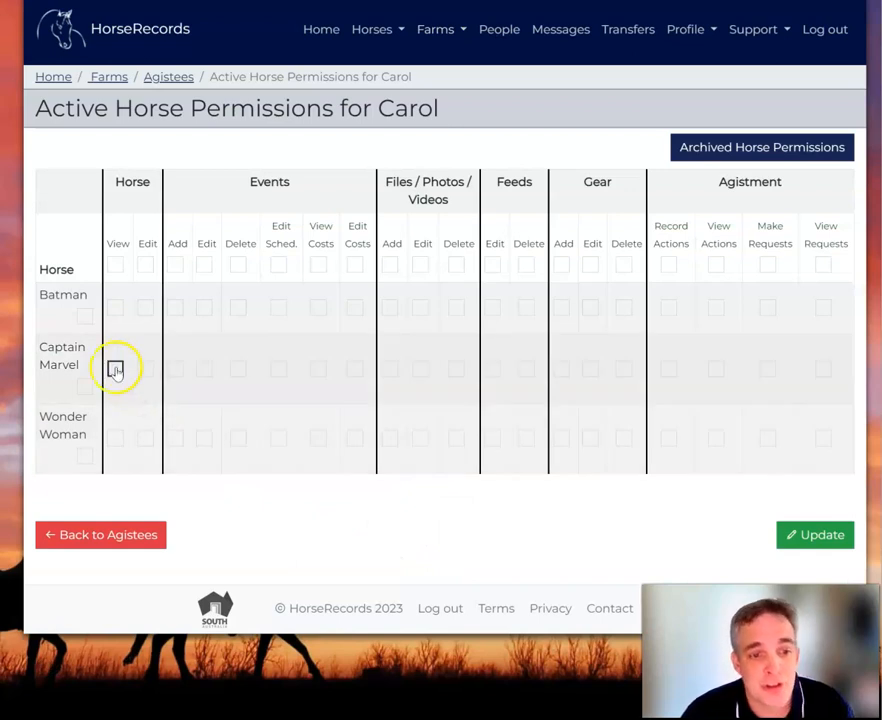
{"action": "left_click", "coordinate": [115, 369]}
{"action": "left_click", "coordinate": [823, 368]}
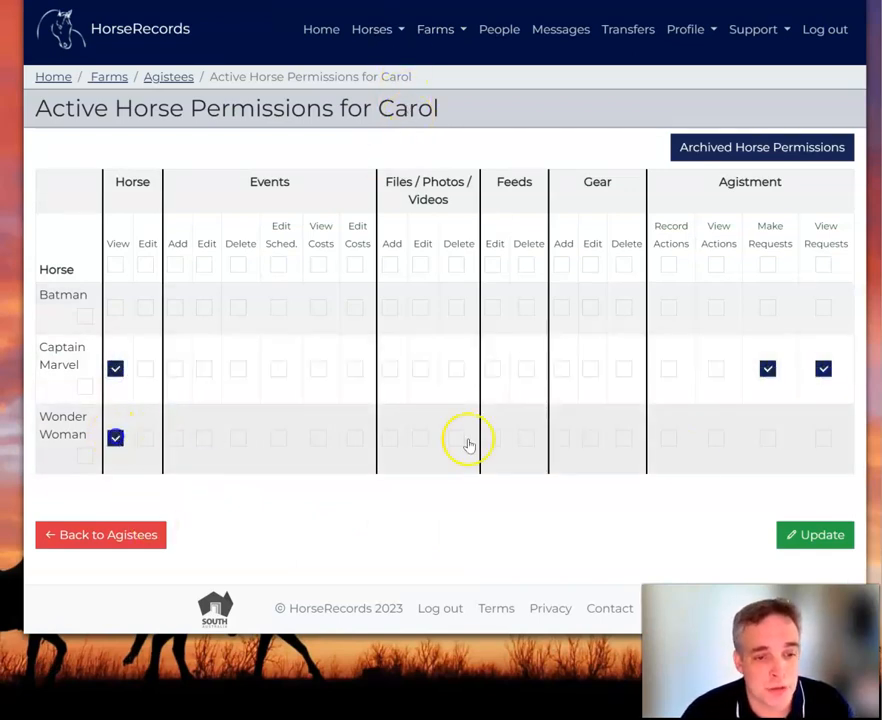
{"action": "left_click", "coordinate": [823, 438]}
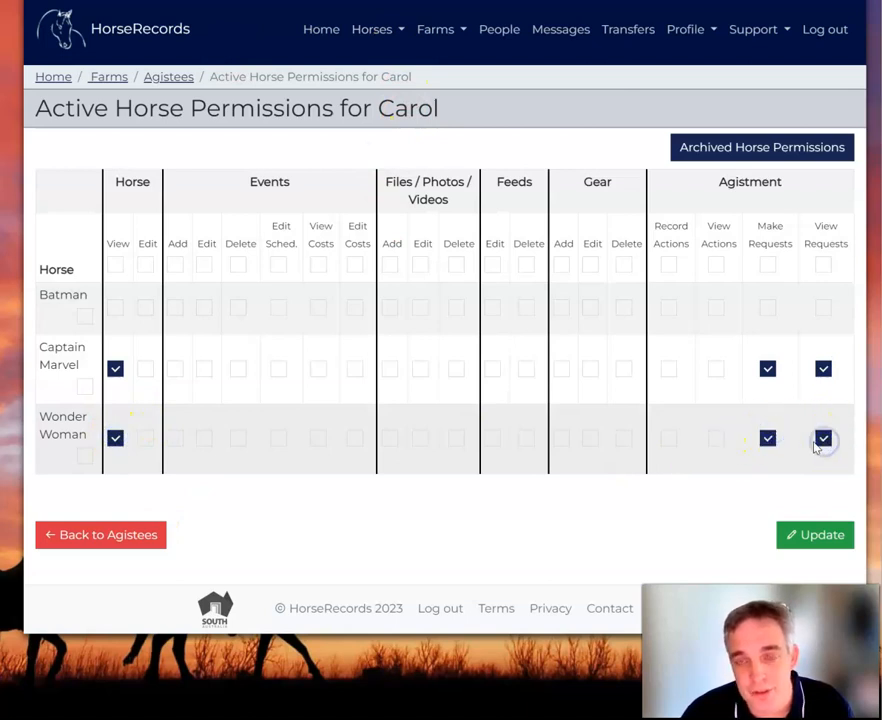
{"action": "left_click", "coordinate": [85, 455]}
{"action": "left_click", "coordinate": [85, 455]}
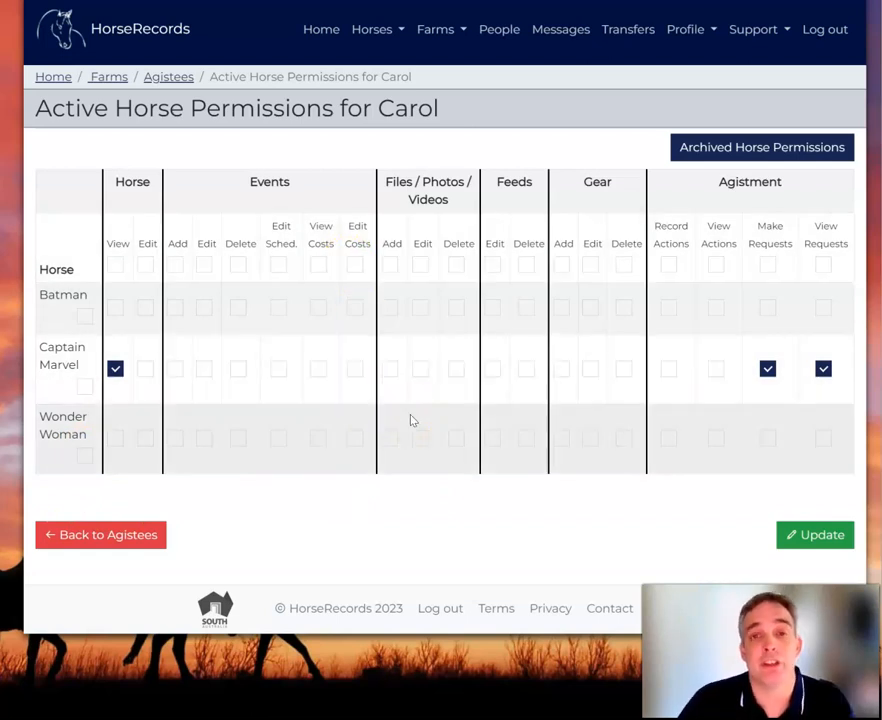
{"action": "left_click", "coordinate": [826, 530]}
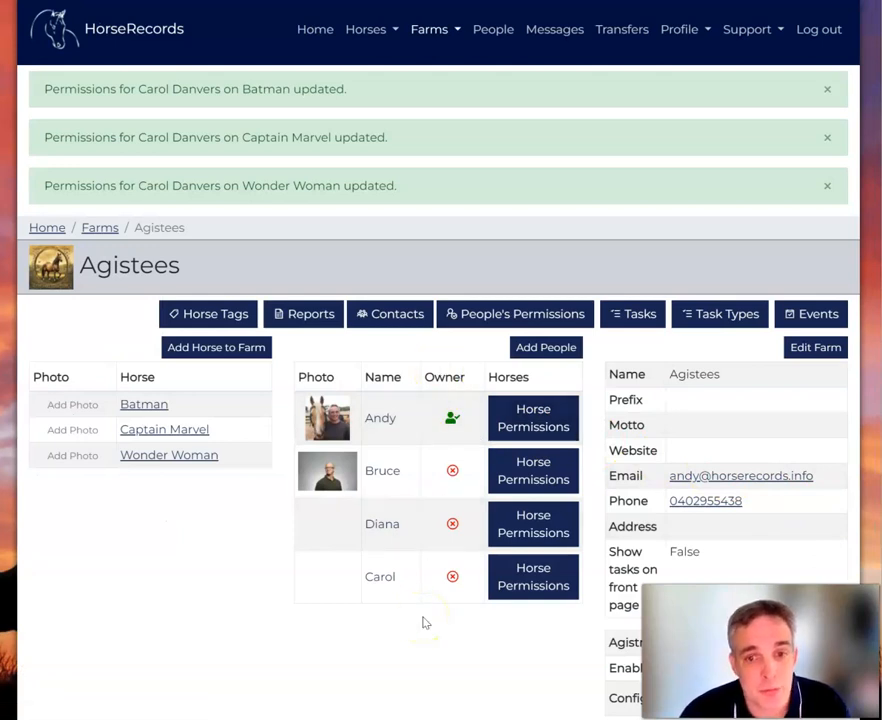
Open Configure Agistment and find the Horses table listing Wonder Woman, Batman and Captain Marvel.
{"action": "scroll", "coordinate": [700, 520], "scroll_direction": "down", "scroll_amount": 5}
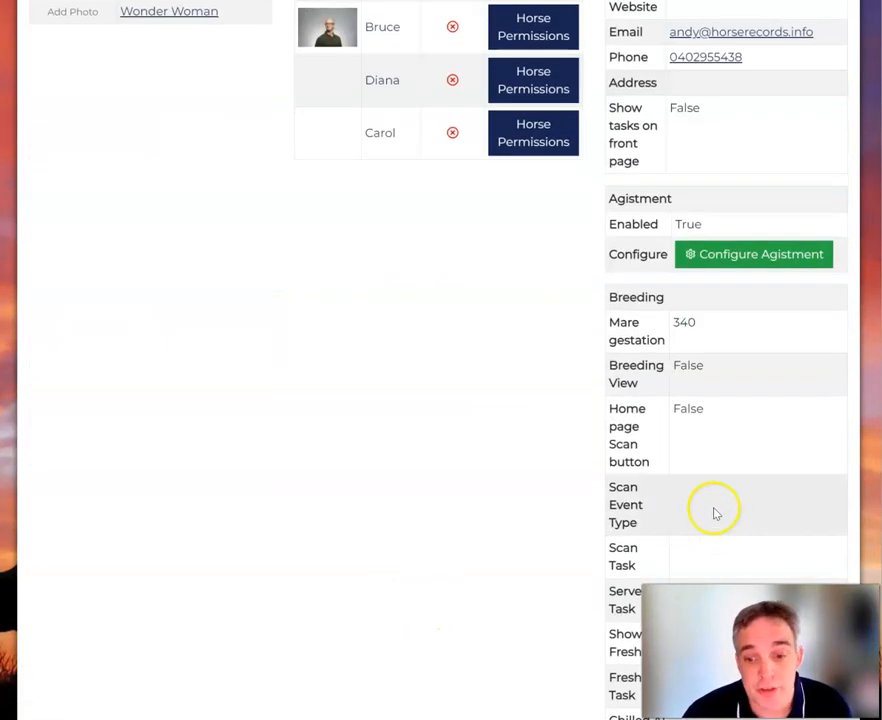
{"action": "left_click", "coordinate": [743, 256]}
{"action": "scroll", "coordinate": [640, 258], "scroll_direction": "down", "scroll_amount": 3}
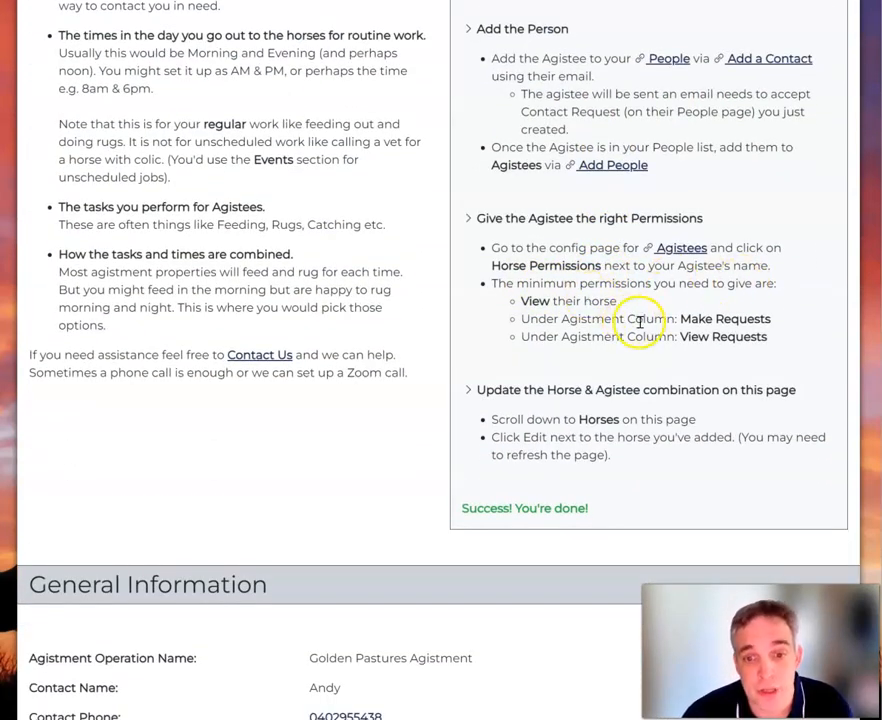
{"action": "scroll", "coordinate": [655, 393], "scroll_direction": "down", "scroll_amount": 1}
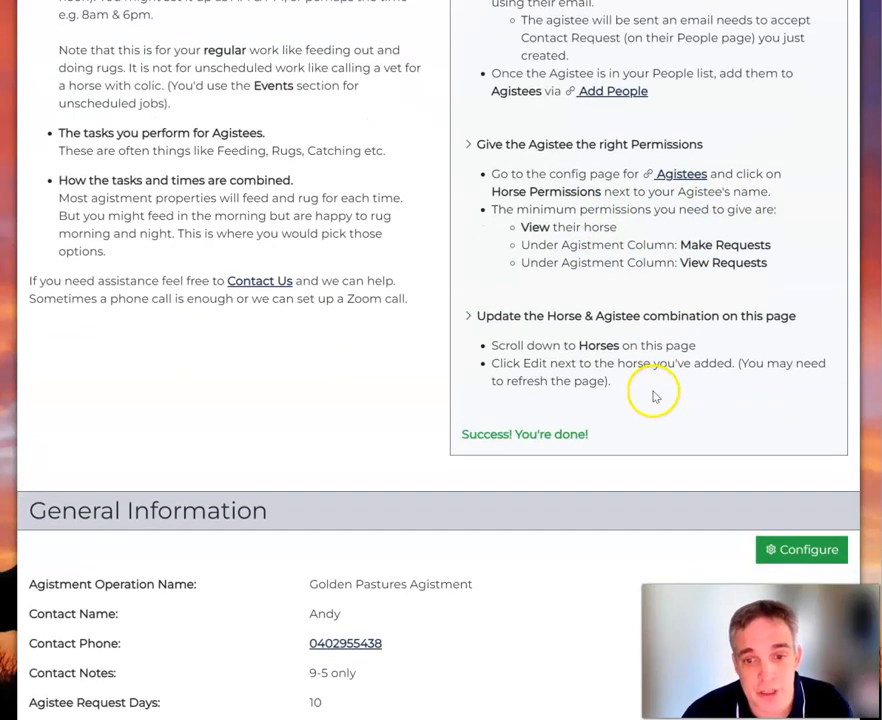
{"action": "left_click_drag", "start_coordinate": [630, 384], "coordinate": [486, 331]}
{"action": "left_click", "coordinate": [630, 334]}
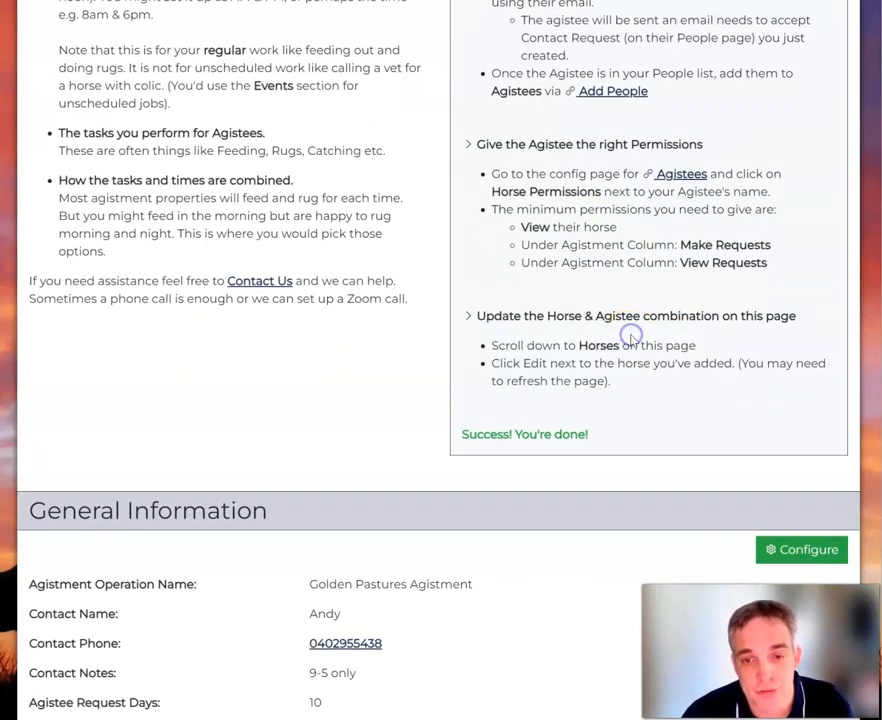
{"action": "scroll", "coordinate": [632, 341], "scroll_direction": "down", "scroll_amount": 3}
{"action": "scroll", "coordinate": [632, 339], "scroll_direction": "down", "scroll_amount": 7}
{"action": "scroll", "coordinate": [632, 348], "scroll_direction": "up", "scroll_amount": 2}
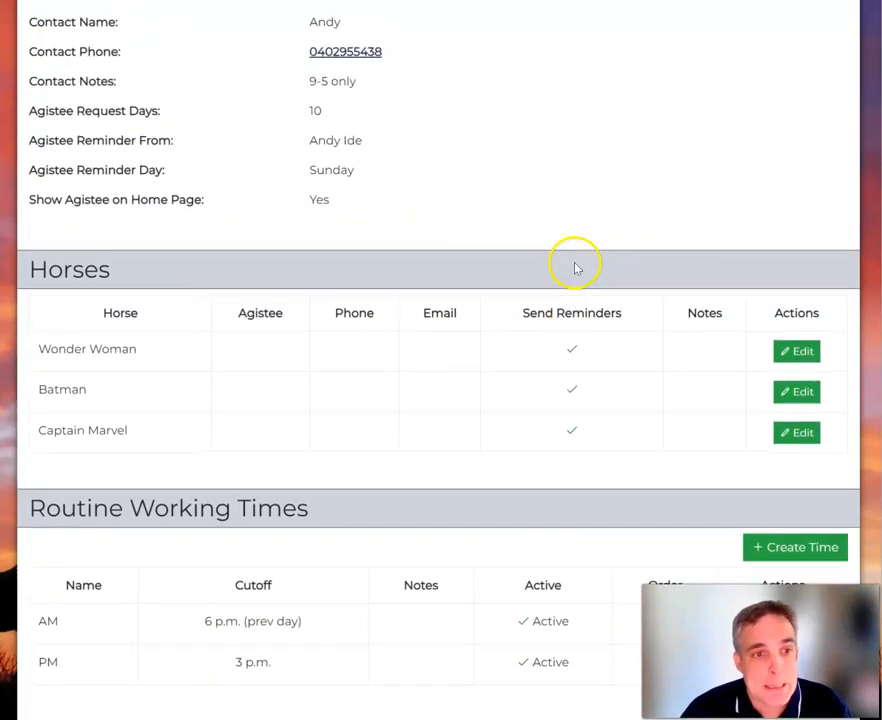
{"action": "left_click", "coordinate": [813, 355]}
Assign Diana Prince as Wonder Woman's agistee with contact phone 04021 and save.
{"action": "left_click", "coordinate": [120, 235]}
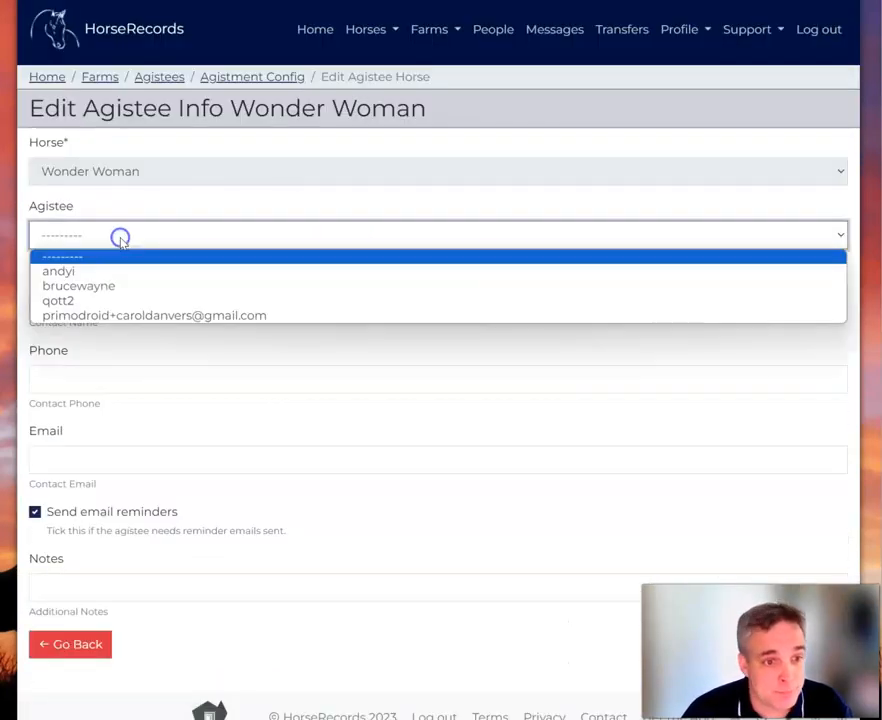
{"action": "left_click", "coordinate": [114, 302]}
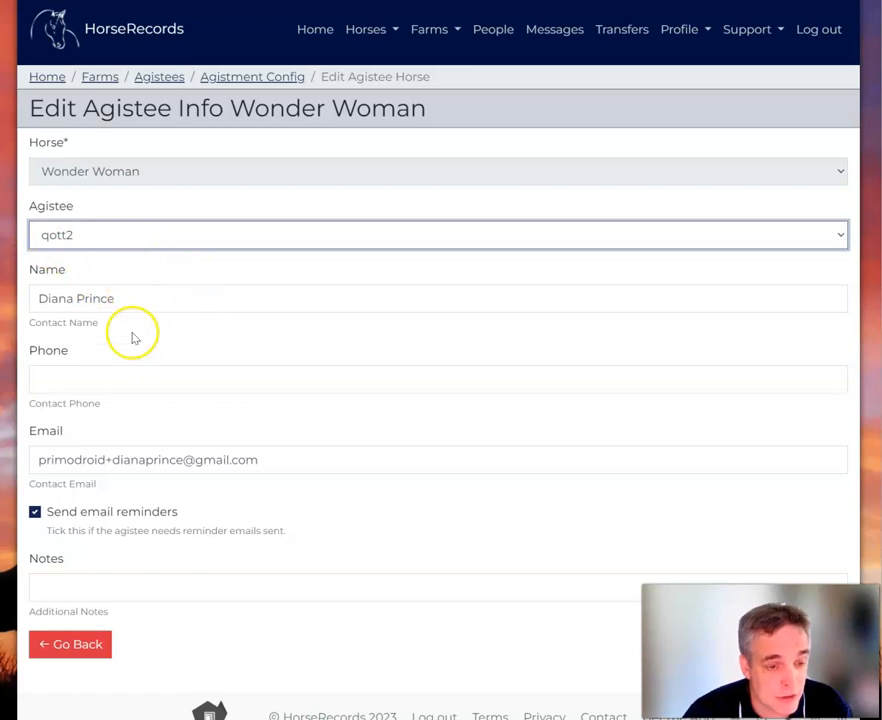
{"action": "left_click", "coordinate": [122, 377]}
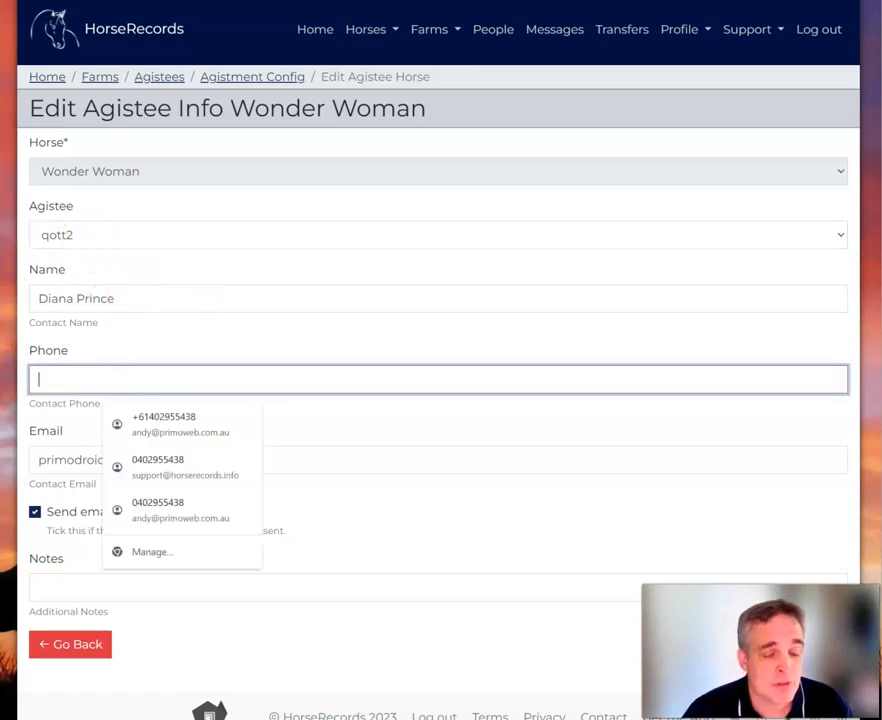
{"action": "left_click", "coordinate": [118, 220]}
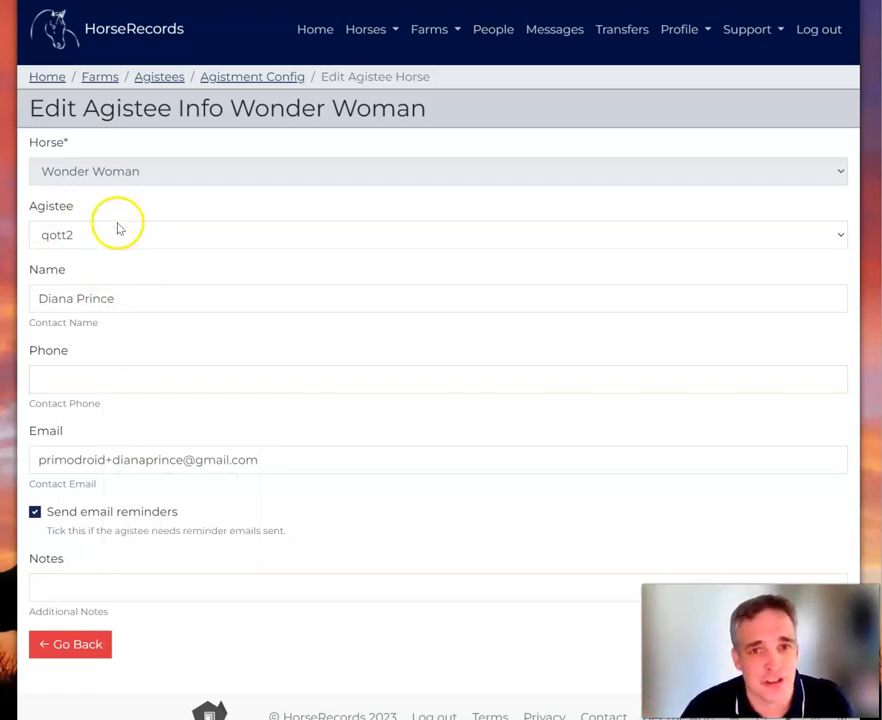
{"action": "left_click", "coordinate": [74, 388]}
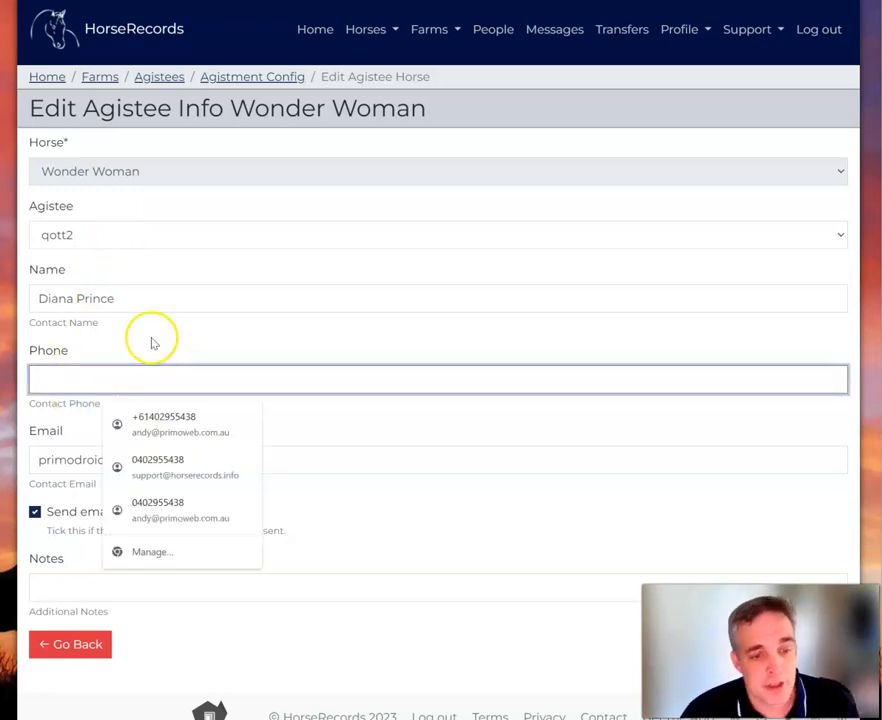
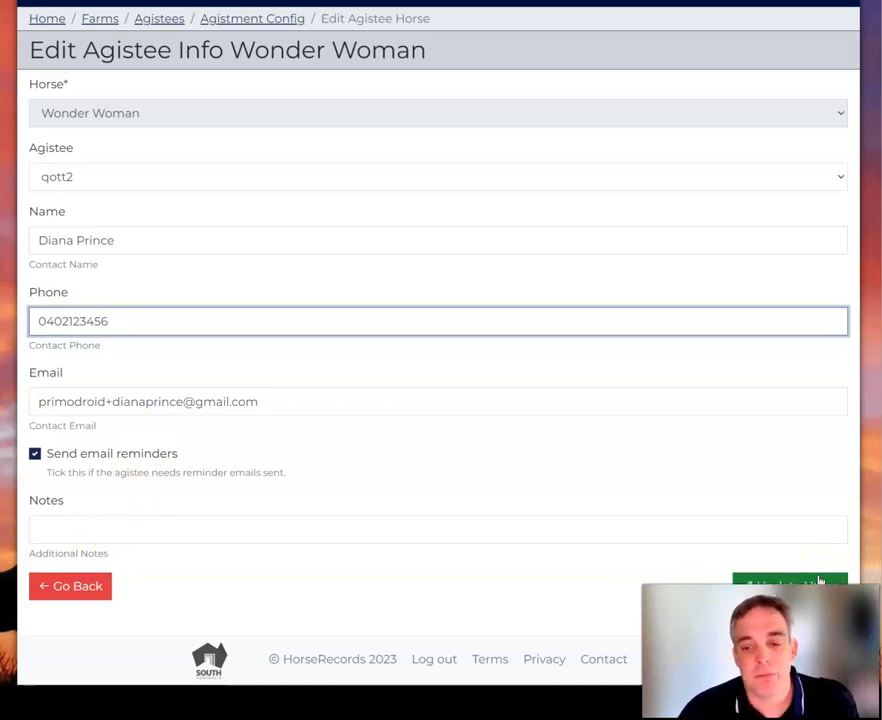
{"action": "left_click", "coordinate": [818, 580]}
{"action": "scroll", "coordinate": [541, 456], "scroll_direction": "down", "scroll_amount": 5}
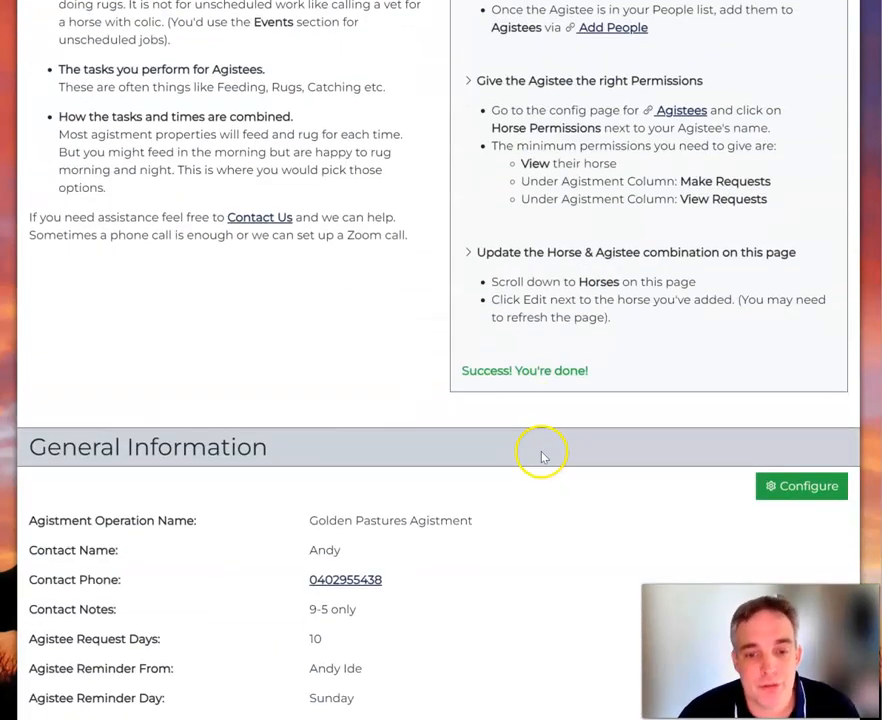
{"action": "scroll", "coordinate": [543, 456], "scroll_direction": "down", "scroll_amount": 8}
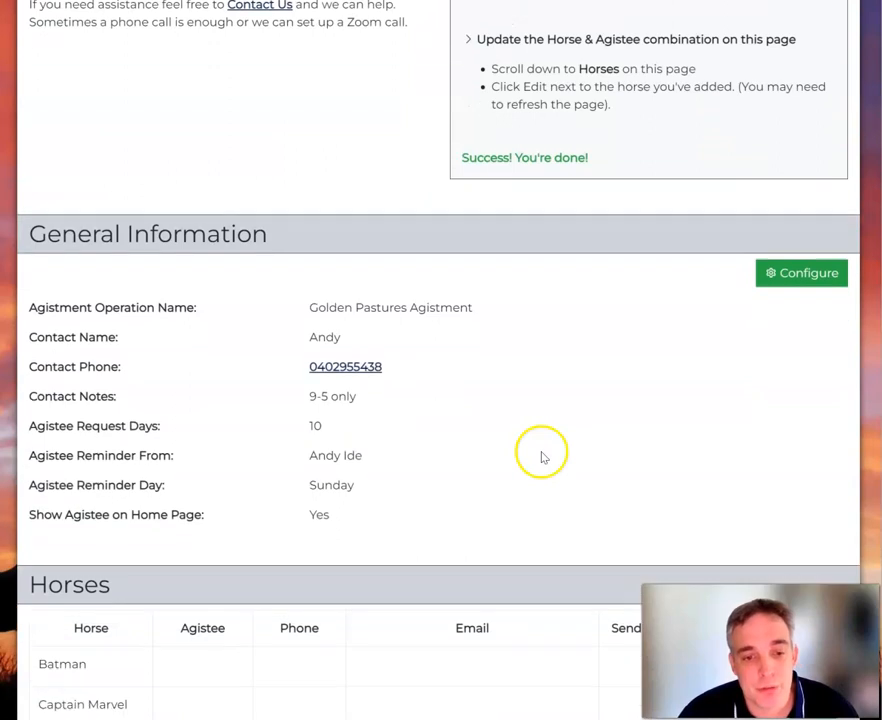
{"action": "scroll", "coordinate": [463, 244], "scroll_direction": "up", "scroll_amount": 3}
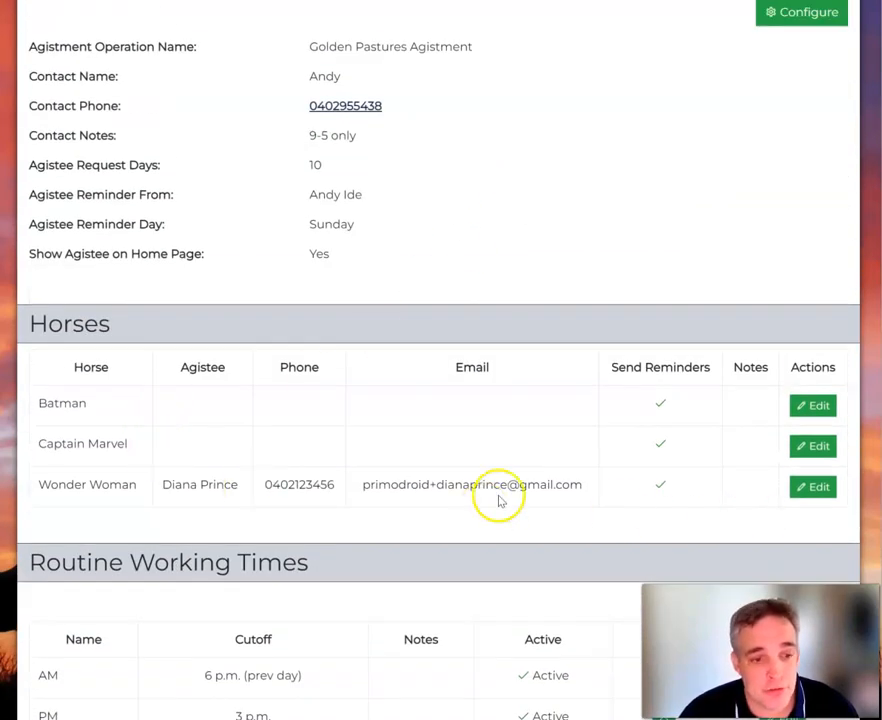
{"action": "left_click", "coordinate": [825, 447]}
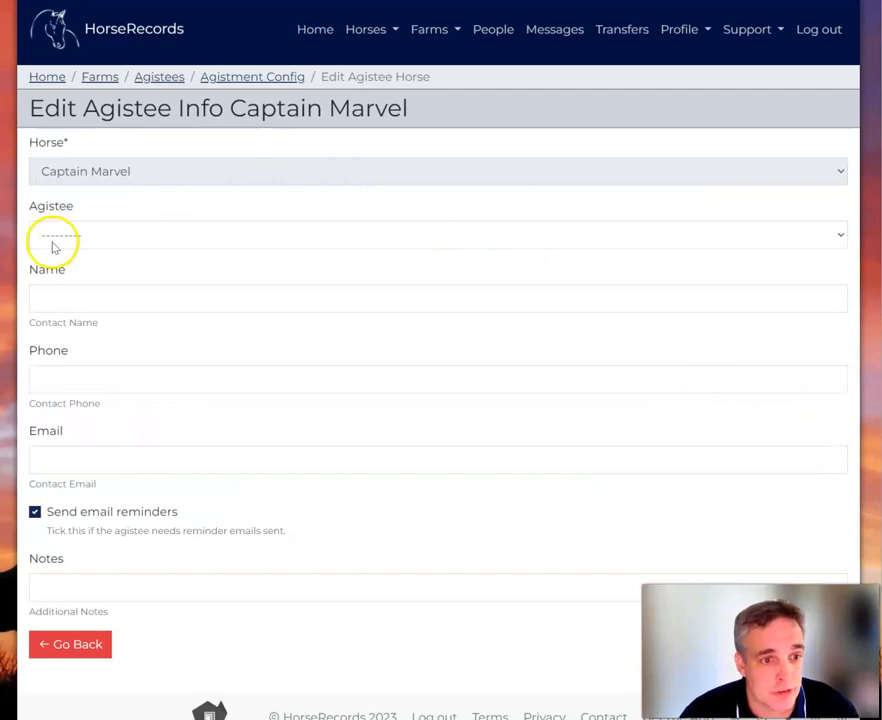
{"action": "left_click", "coordinate": [54, 241]}
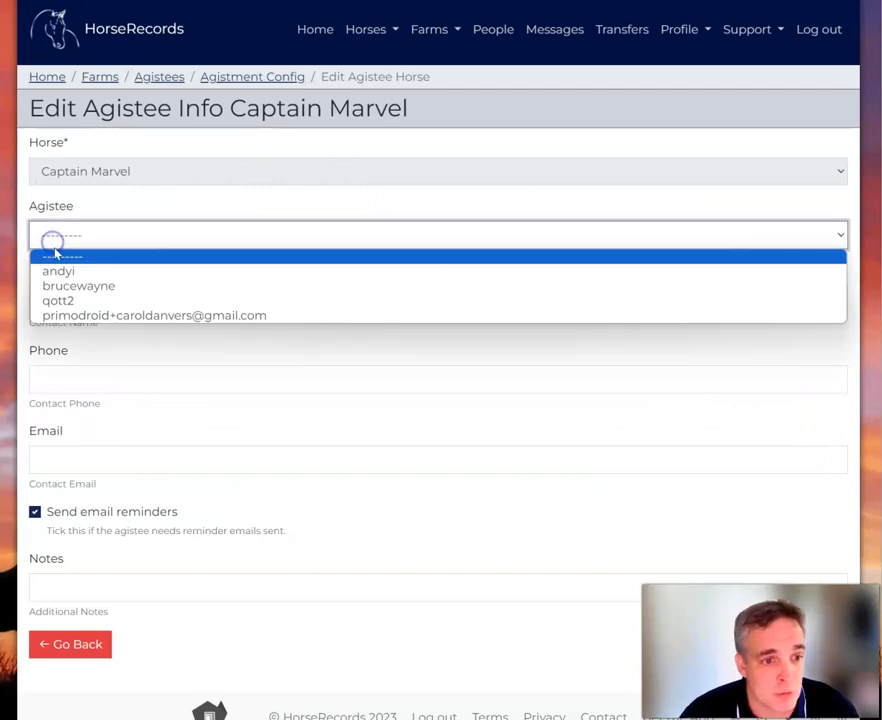
{"action": "left_click", "coordinate": [62, 315]}
{"action": "scroll", "coordinate": [100, 370], "scroll_direction": "down", "scroll_amount": 1}
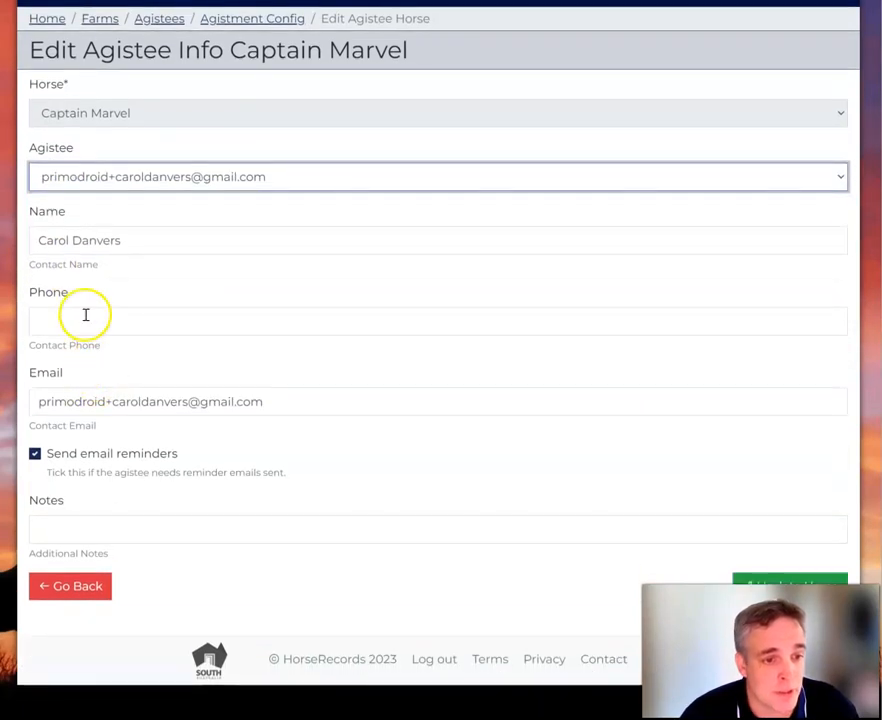
{"action": "left_click", "coordinate": [90, 321]}
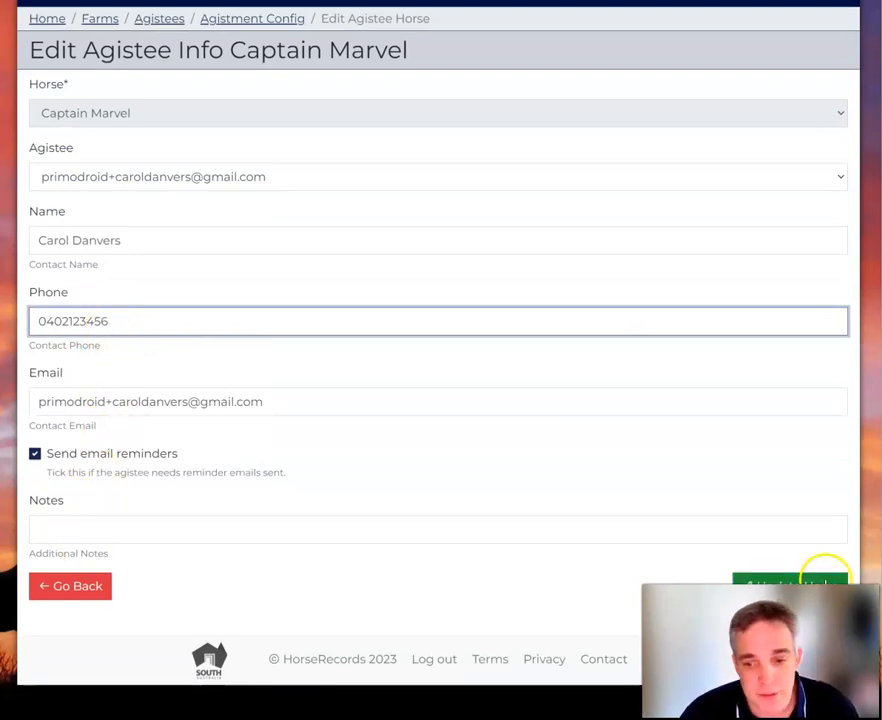
{"action": "left_click", "coordinate": [822, 580]}
Choose Batman's agistee and enter contact phone 0402123.
{"action": "scroll", "coordinate": [437, 392], "scroll_direction": "down", "scroll_amount": 7}
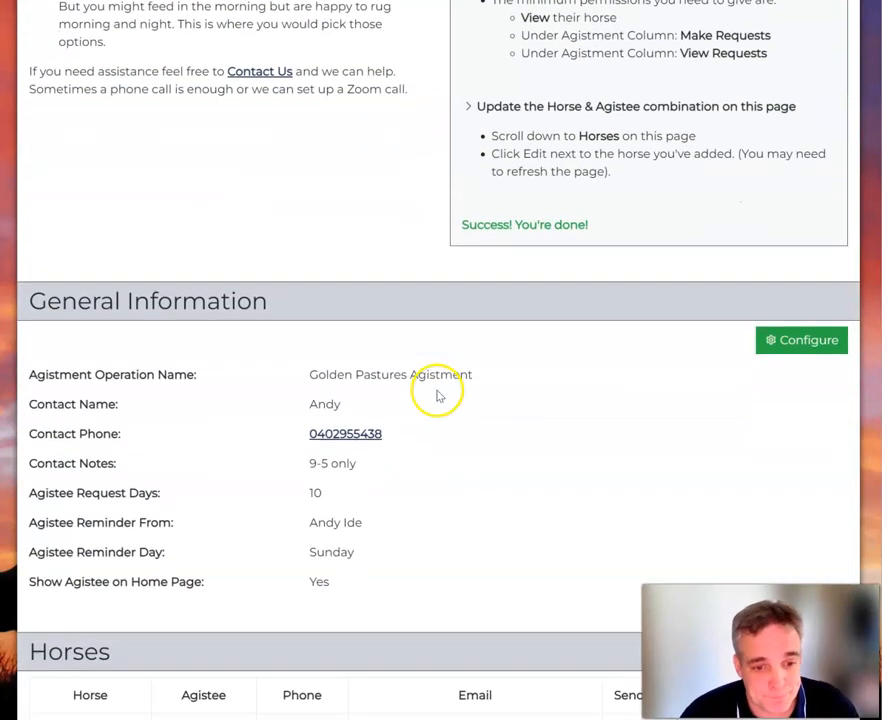
{"action": "scroll", "coordinate": [441, 391], "scroll_direction": "down", "scroll_amount": 5}
{"action": "left_click", "coordinate": [809, 258]}
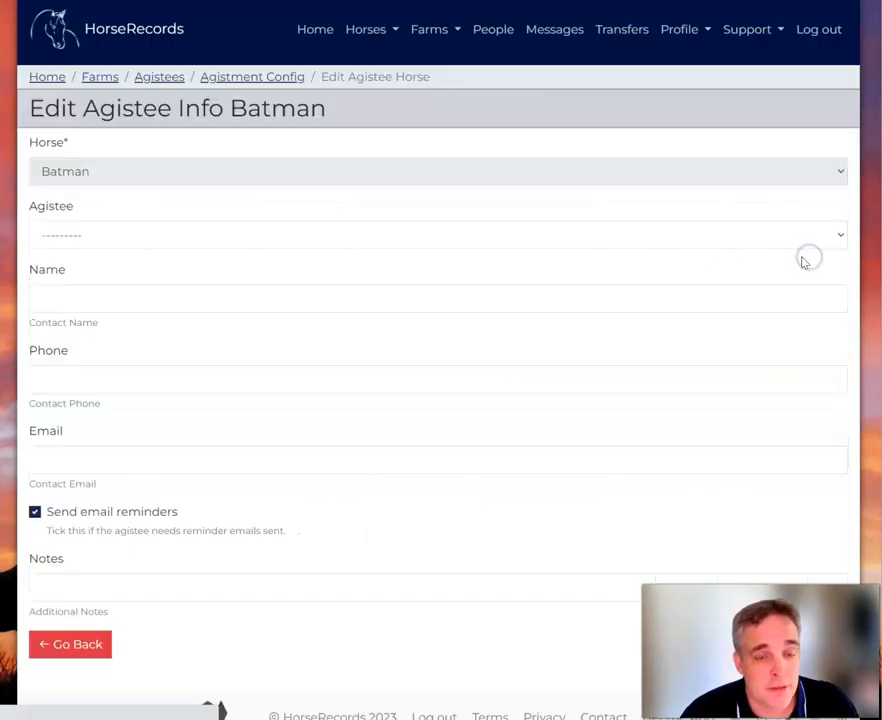
{"action": "left_click", "coordinate": [97, 239]}
{"action": "left_click", "coordinate": [95, 291]}
{"action": "scroll", "coordinate": [150, 540], "scroll_direction": "down", "scroll_amount": 1}
{"action": "left_click", "coordinate": [88, 324]}
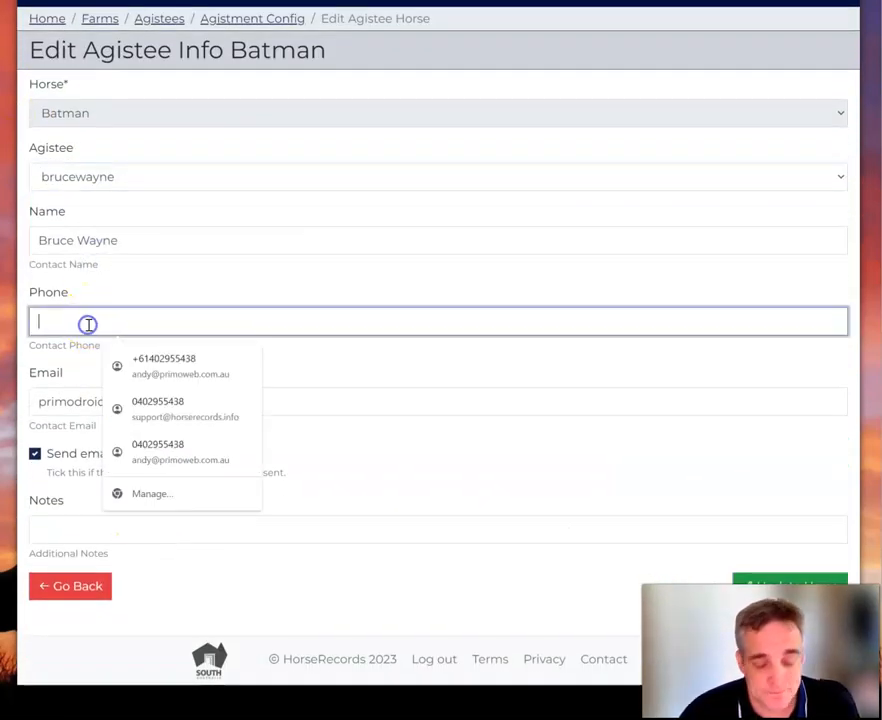
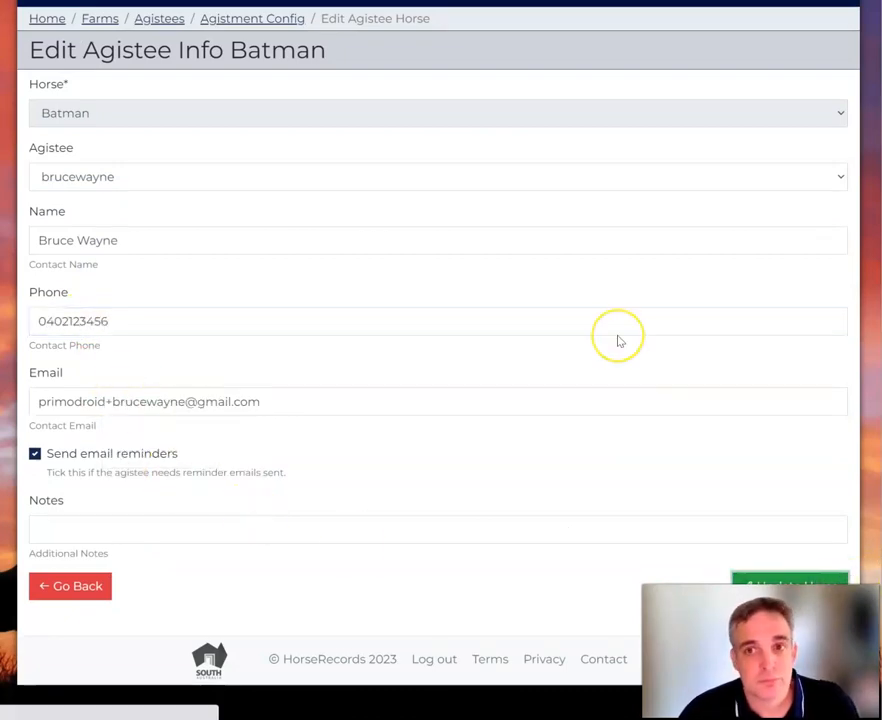
{"action": "scroll", "coordinate": [610, 345], "scroll_direction": "down", "scroll_amount": 4}
{"action": "scroll", "coordinate": [600, 352], "scroll_direction": "down", "scroll_amount": 5}
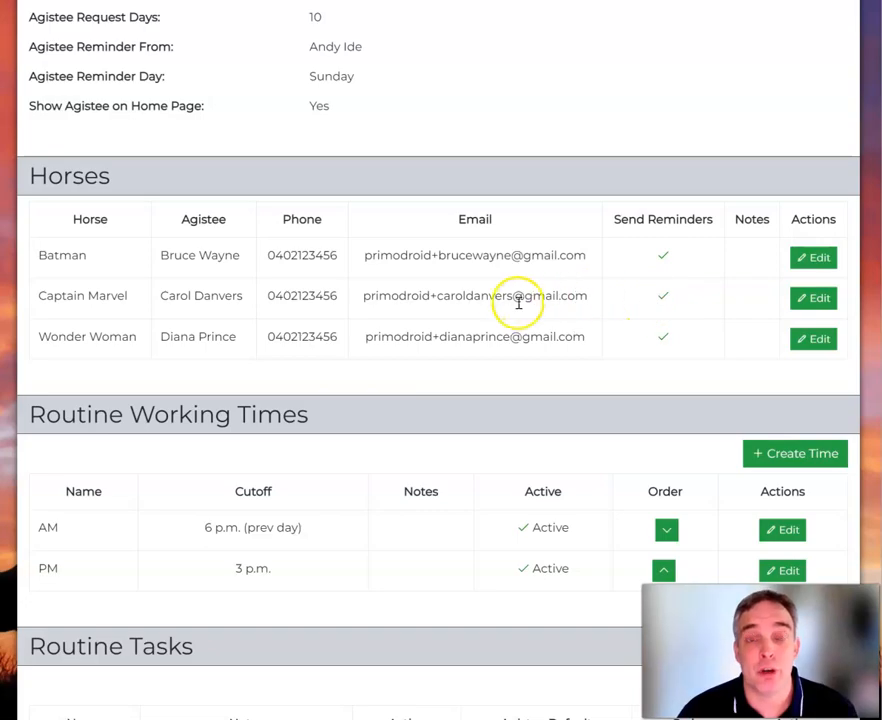
{"action": "scroll", "coordinate": [498, 280], "scroll_direction": "up", "scroll_amount": 15}
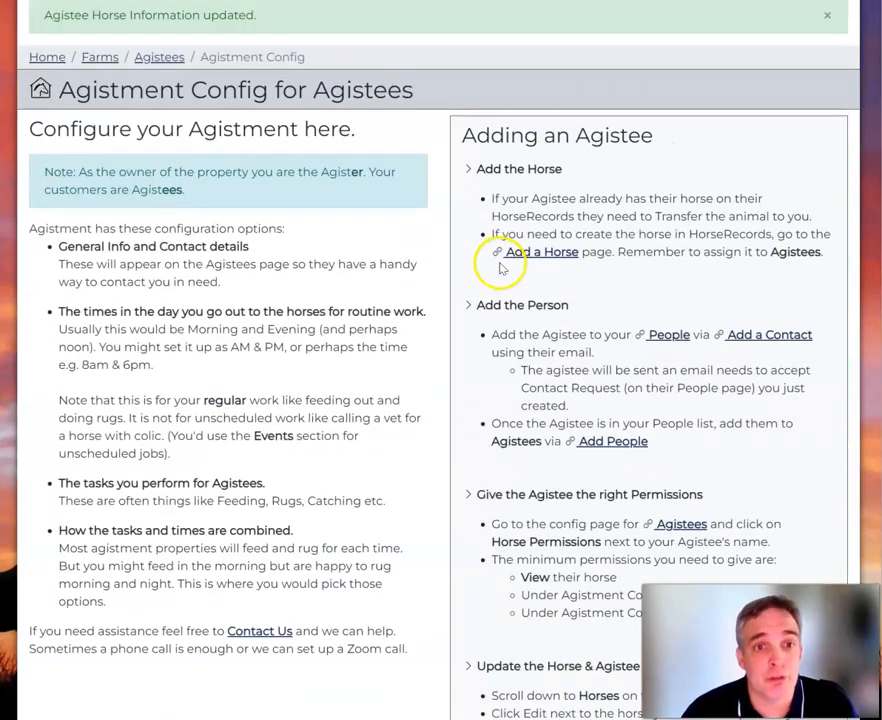
{"action": "scroll", "coordinate": [385, 336], "scroll_direction": "down", "scroll_amount": 5}
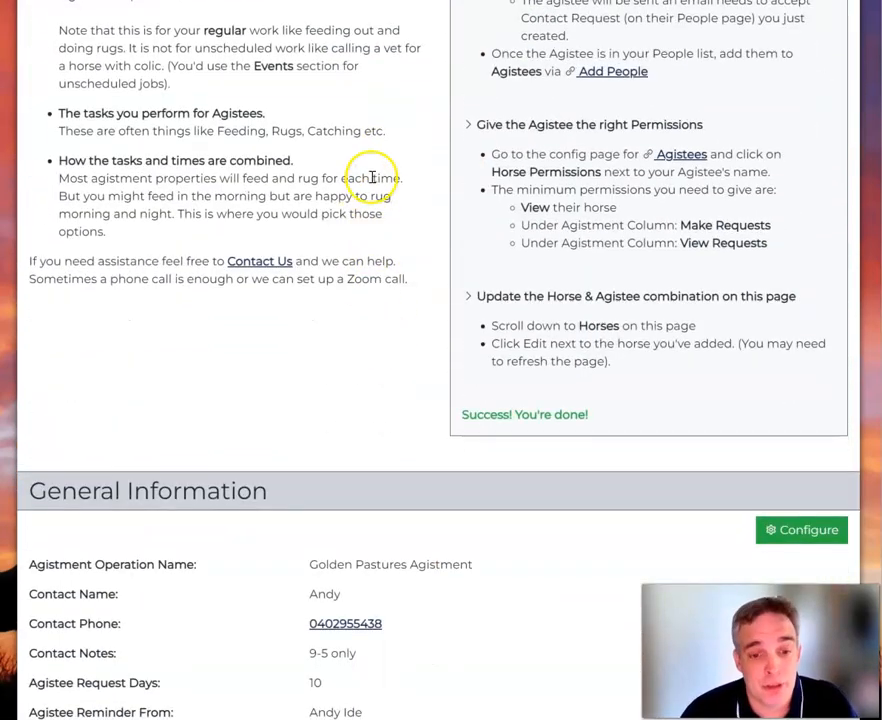
{"action": "scroll", "coordinate": [369, 180], "scroll_direction": "down", "scroll_amount": 3}
{"action": "scroll", "coordinate": [367, 193], "scroll_direction": "down", "scroll_amount": 2}
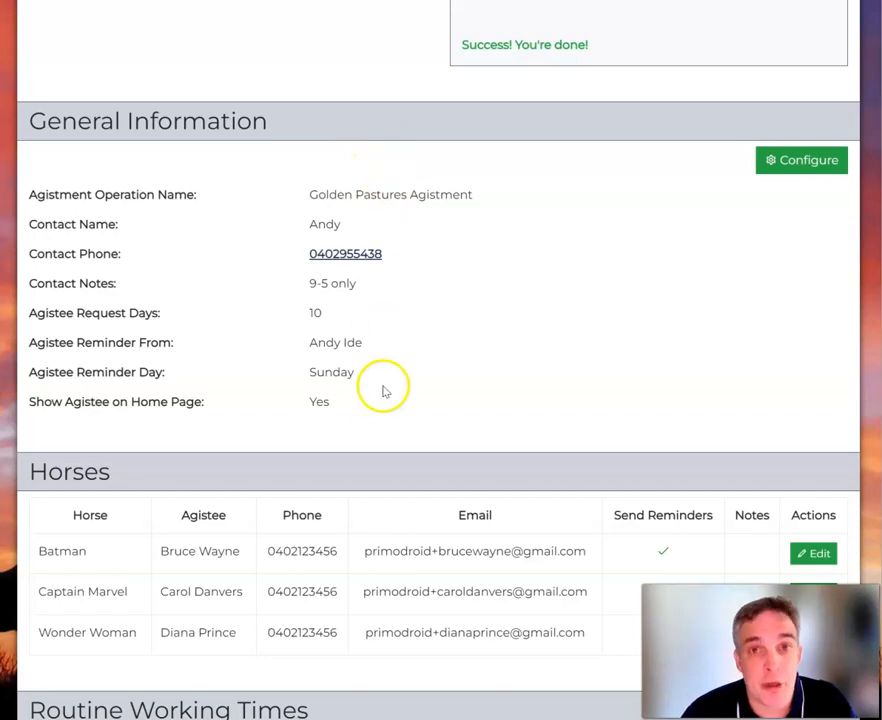
{"action": "scroll", "coordinate": [386, 390], "scroll_direction": "down", "scroll_amount": 3}
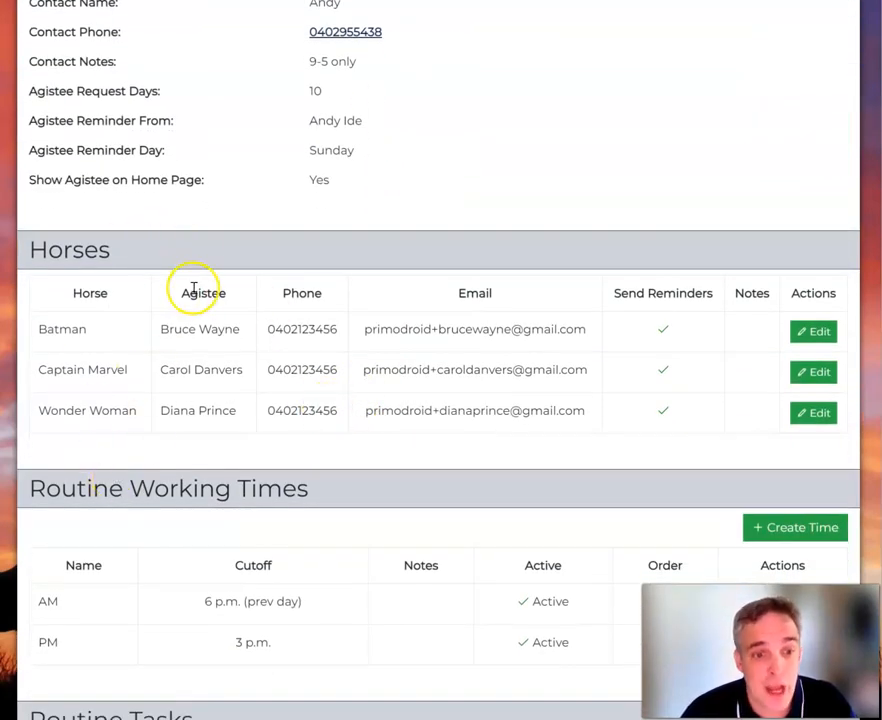
{"action": "left_click_drag", "start_coordinate": [198, 292], "coordinate": [339, 446]}
{"action": "left_click", "coordinate": [342, 445]}
{"action": "scroll", "coordinate": [346, 437], "scroll_direction": "down", "scroll_amount": 4}
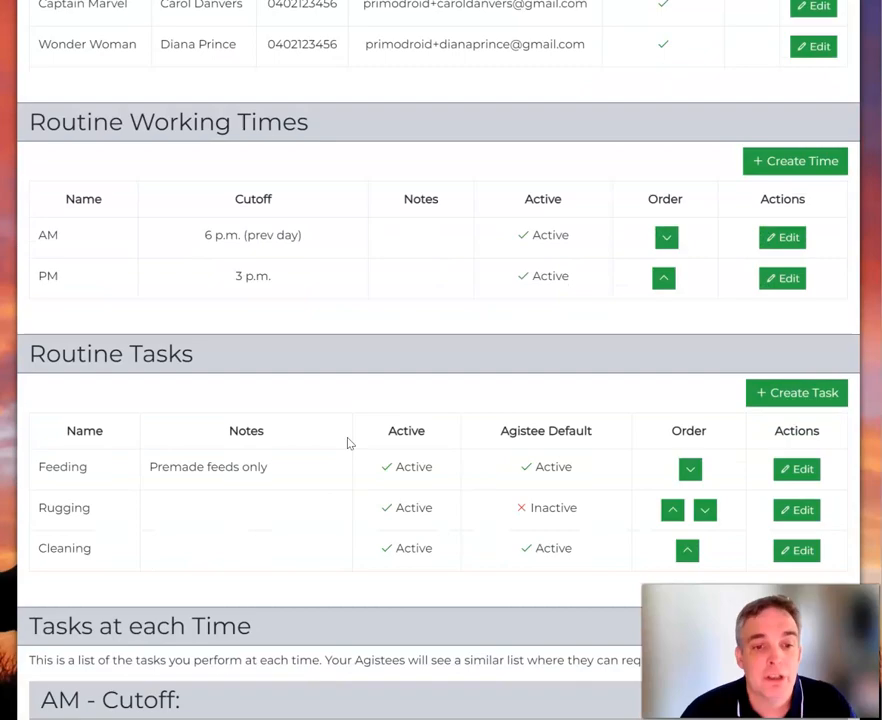
{"action": "scroll", "coordinate": [369, 249], "scroll_direction": "down", "scroll_amount": 5}
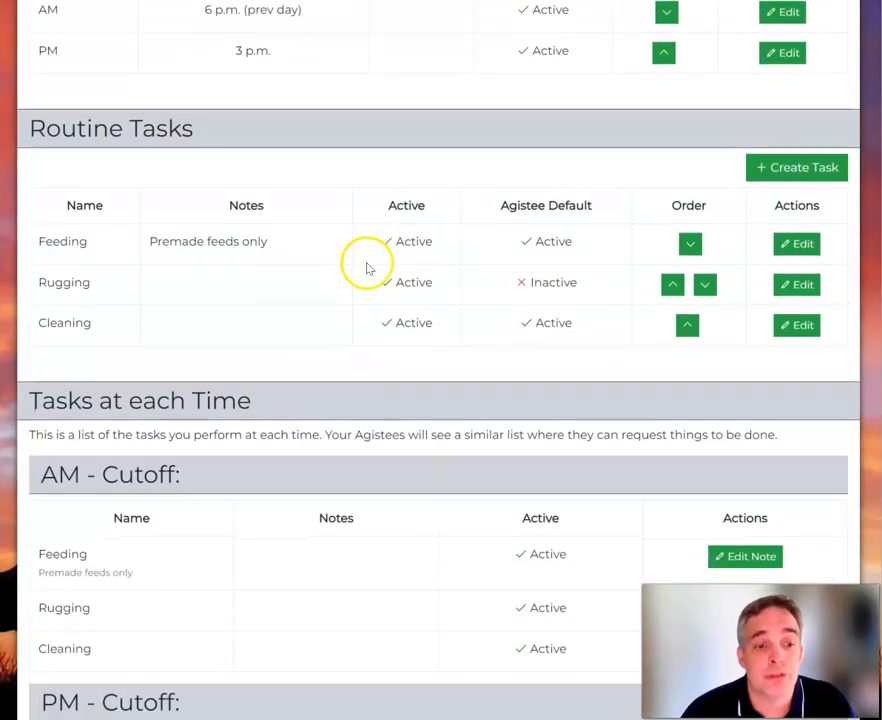
{"action": "scroll", "coordinate": [345, 400], "scroll_direction": "up", "scroll_amount": 20}
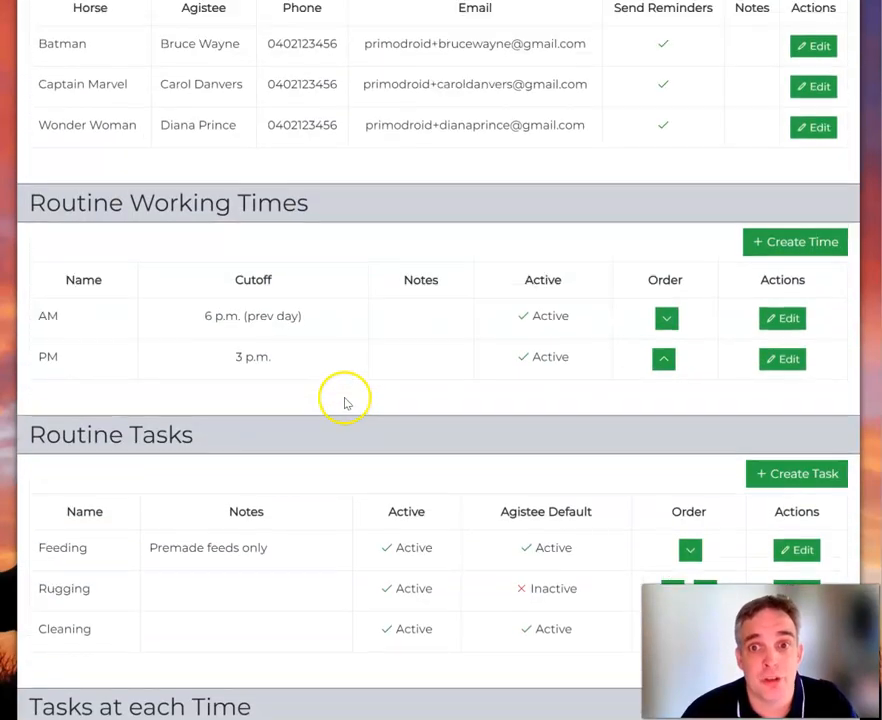
{"action": "scroll", "coordinate": [350, 390], "scroll_direction": "down", "scroll_amount": 4}
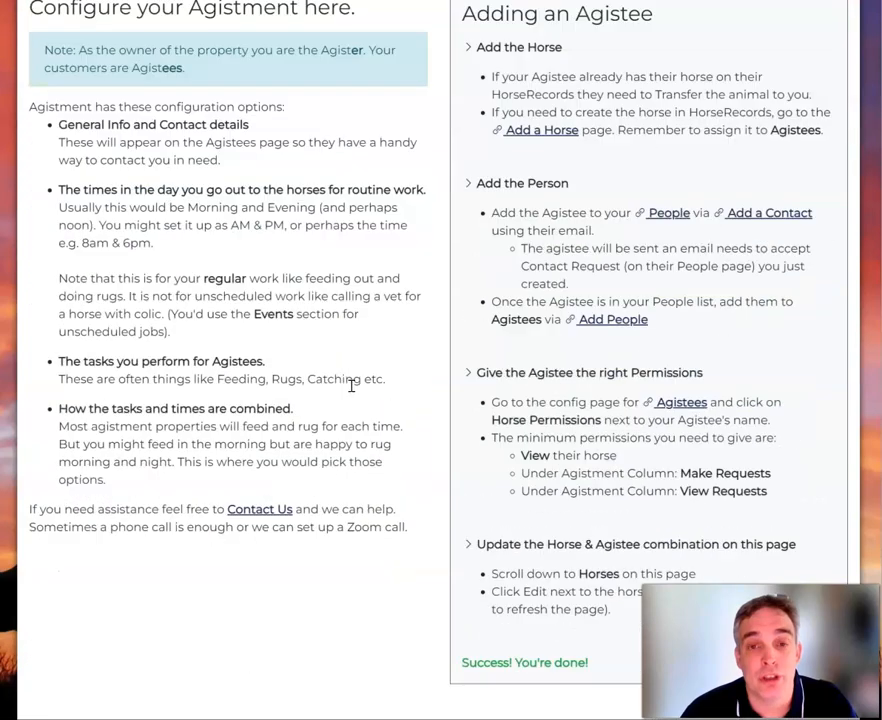